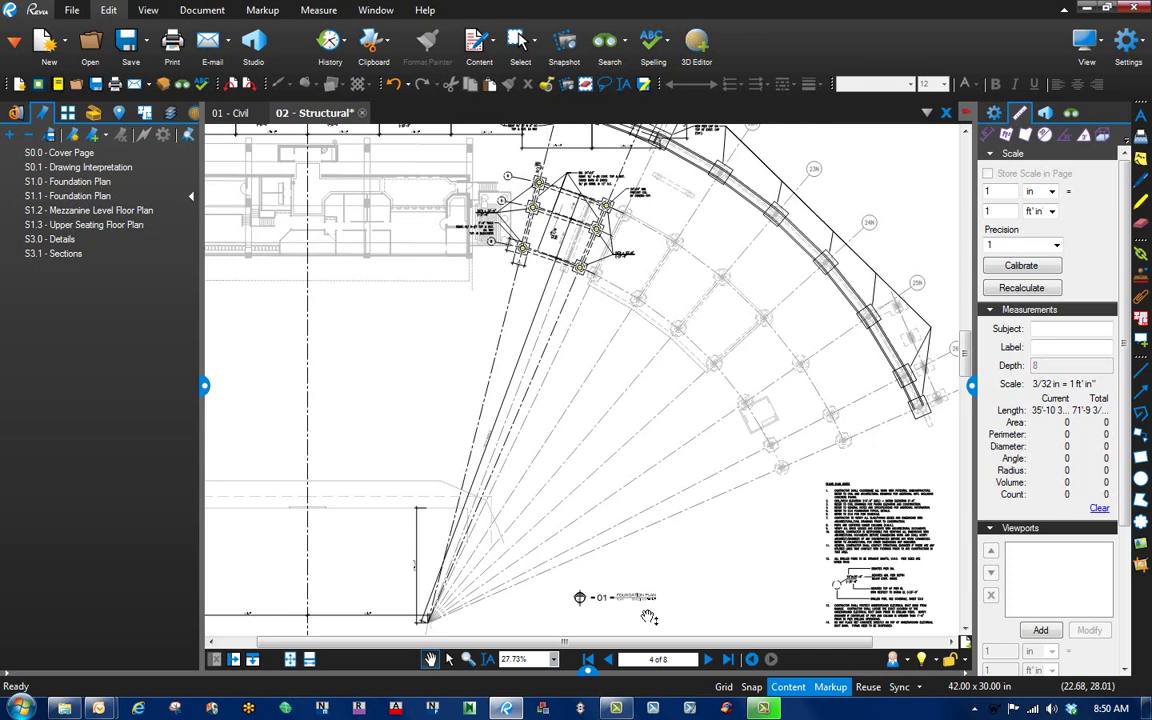
Set the measurement scale to the foundation plan's 3/32 in = 1 ft and the precision to 1/16
scroll(651, 617, "up", 5)
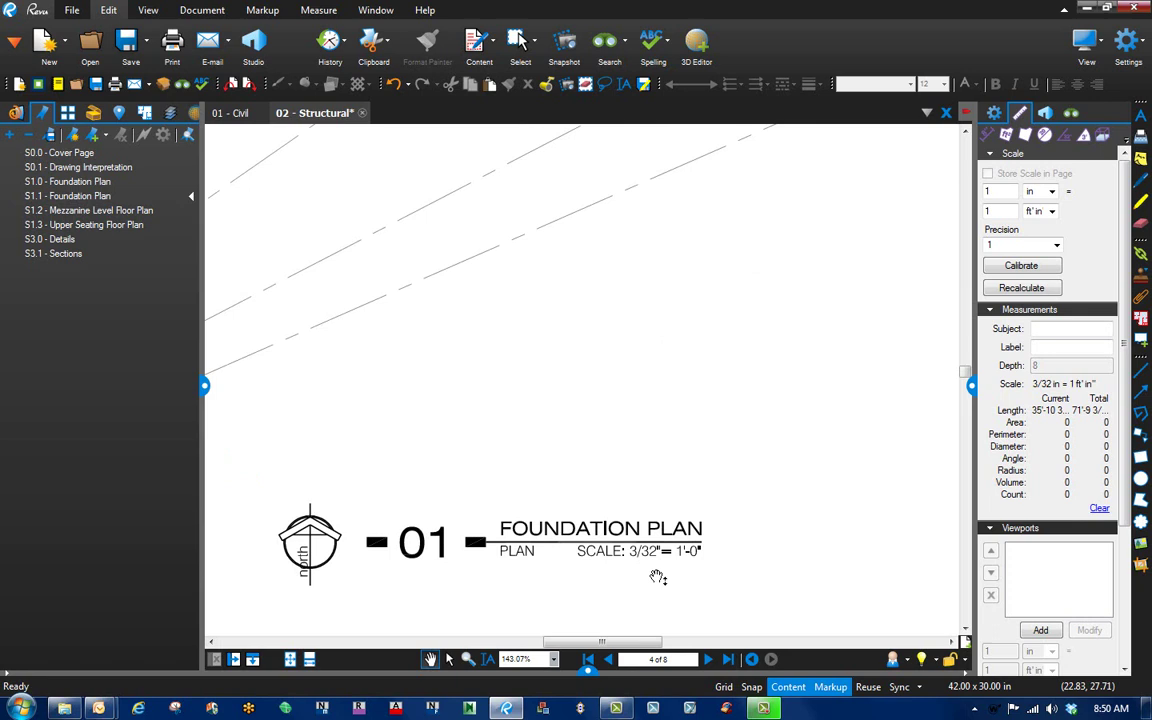
scroll(656, 590, "up", 2)
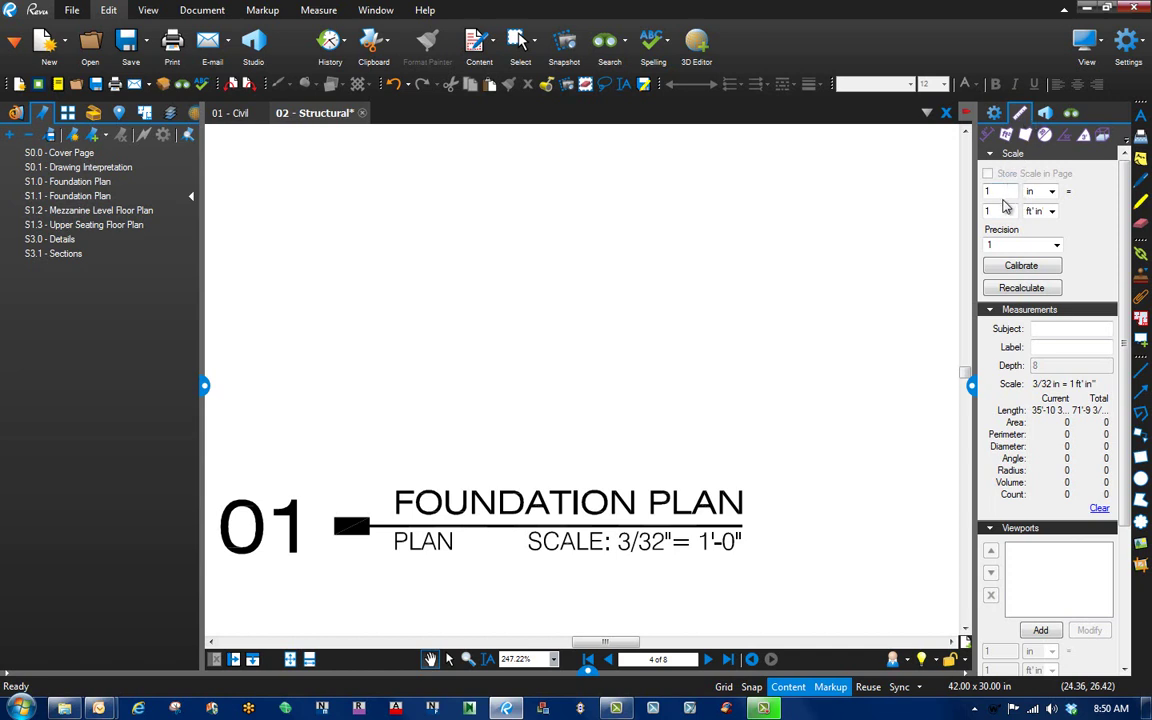
double_click(1008, 191)
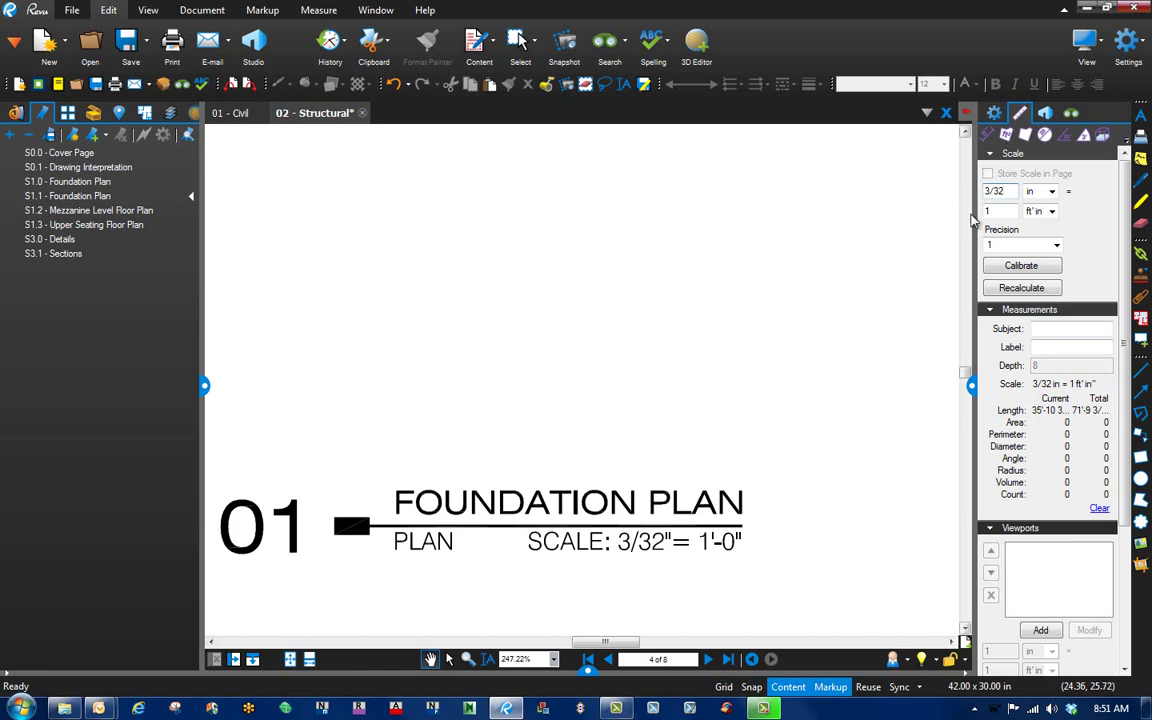
left_click(1056, 246)
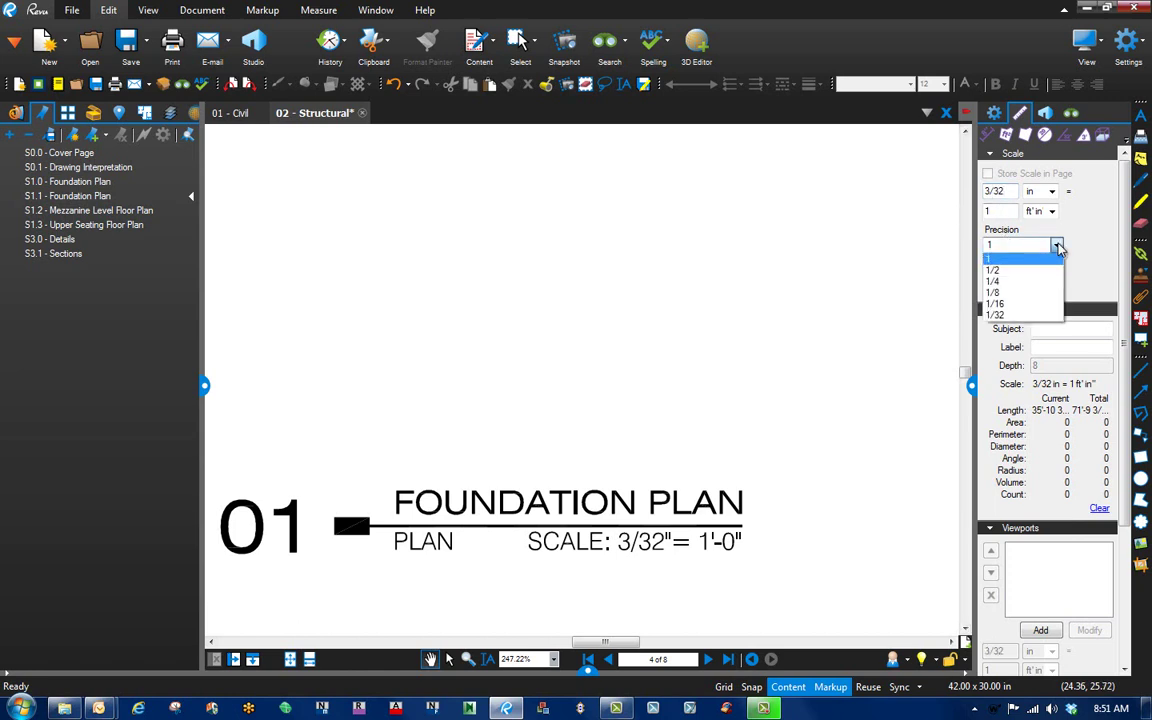
left_click(1017, 305)
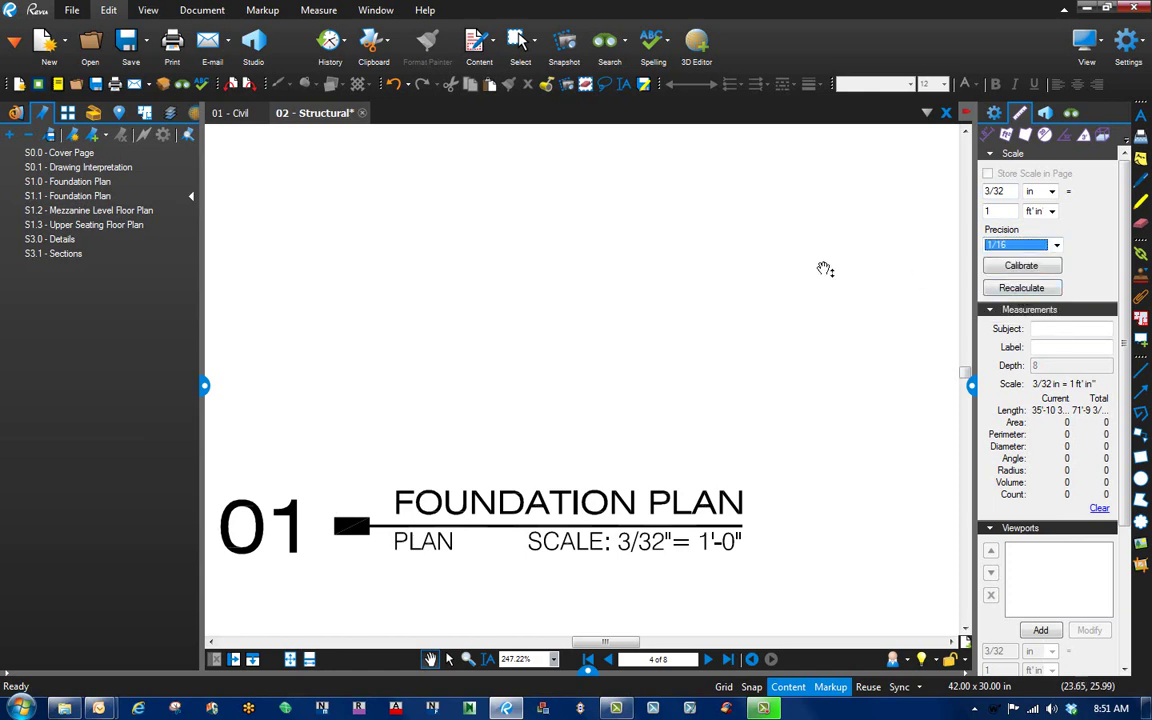
Measure the length along the dimension line between piers 15N and 16N, placing the measurement just above the printed dimension
scroll(583, 325, "down", 5)
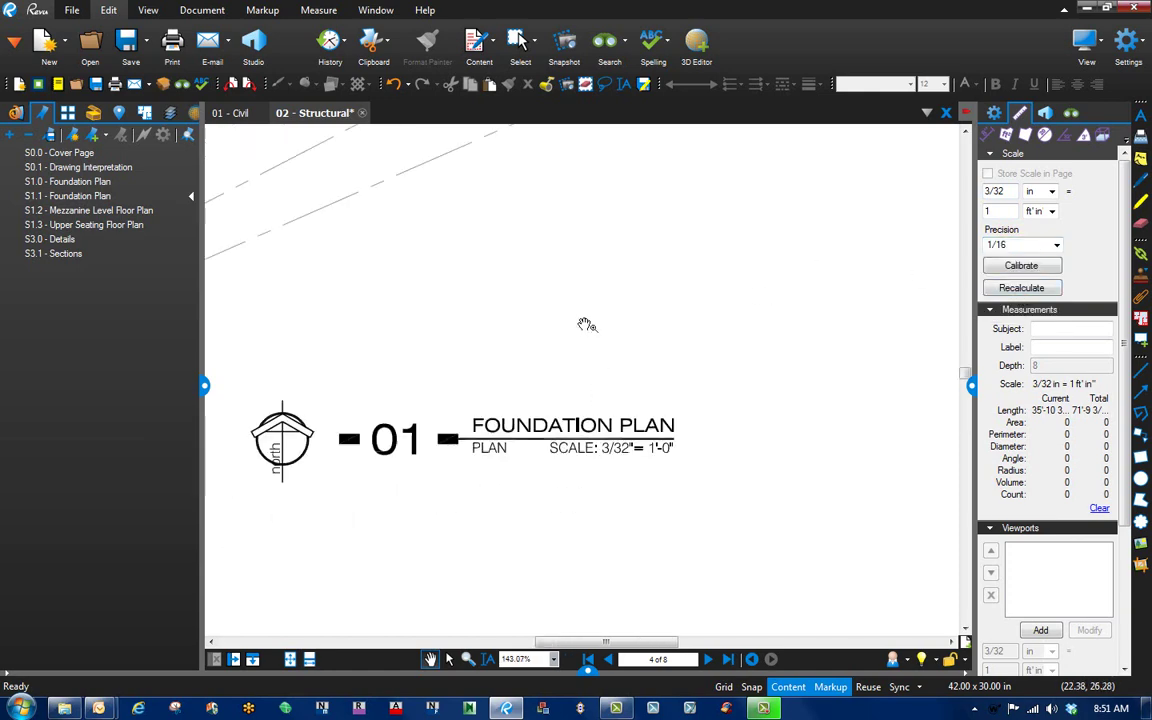
scroll(599, 244, "down", 1)
mouse_move(599, 244)
left_mouse_down()
mouse_move(674, 399)
mouse_move(663, 514)
left_mouse_up()
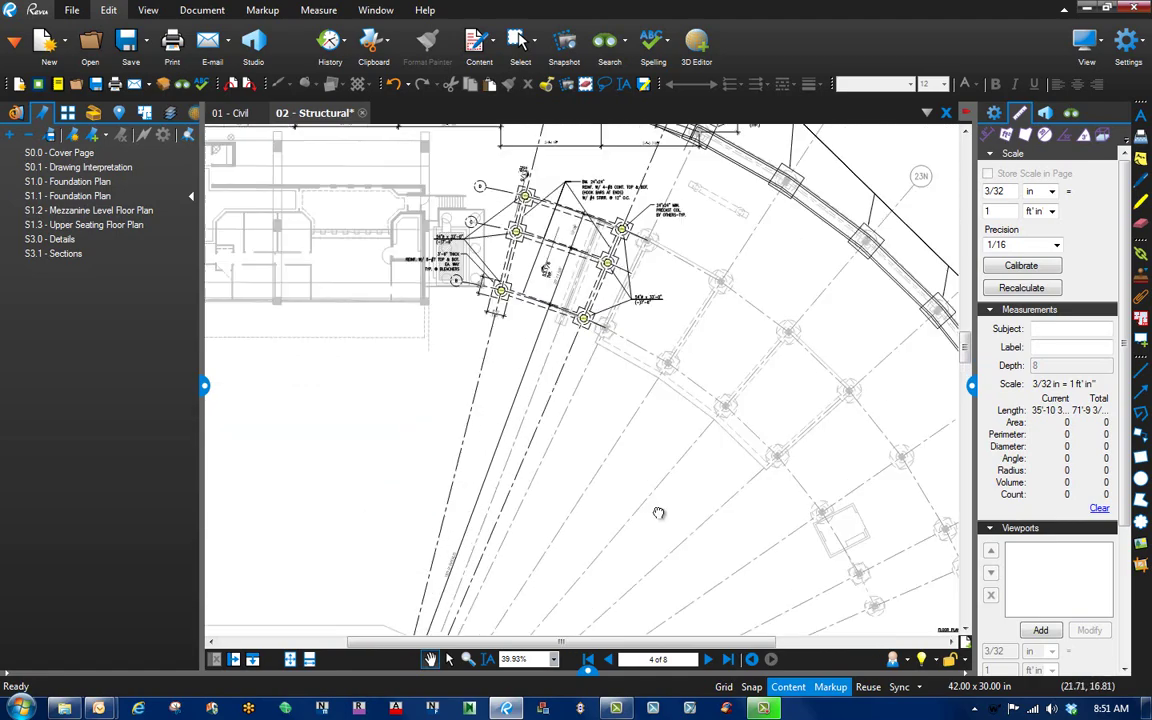
mouse_move(399, 193)
left_mouse_down()
mouse_move(490, 330)
mouse_move(522, 352)
left_mouse_up()
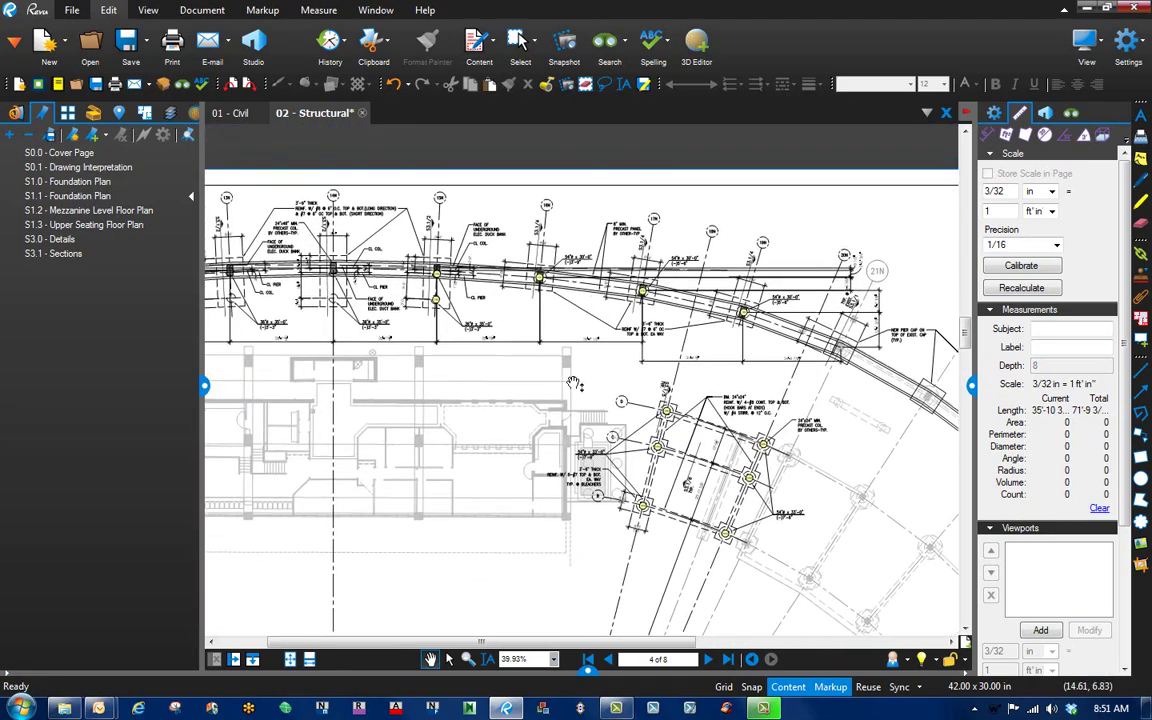
scroll(463, 334, "up", 4)
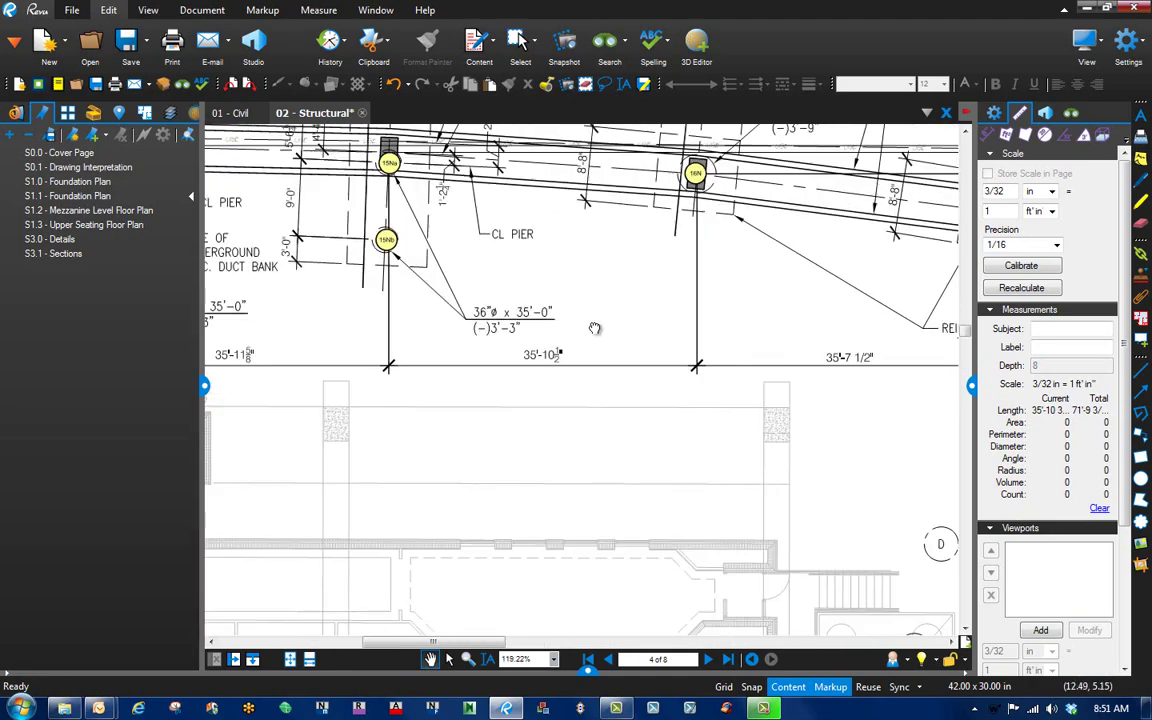
mouse_move(540, 305)
left_mouse_down()
mouse_move(558, 365)
mouse_move(620, 422)
left_mouse_up()
scroll(603, 400, "up", 2)
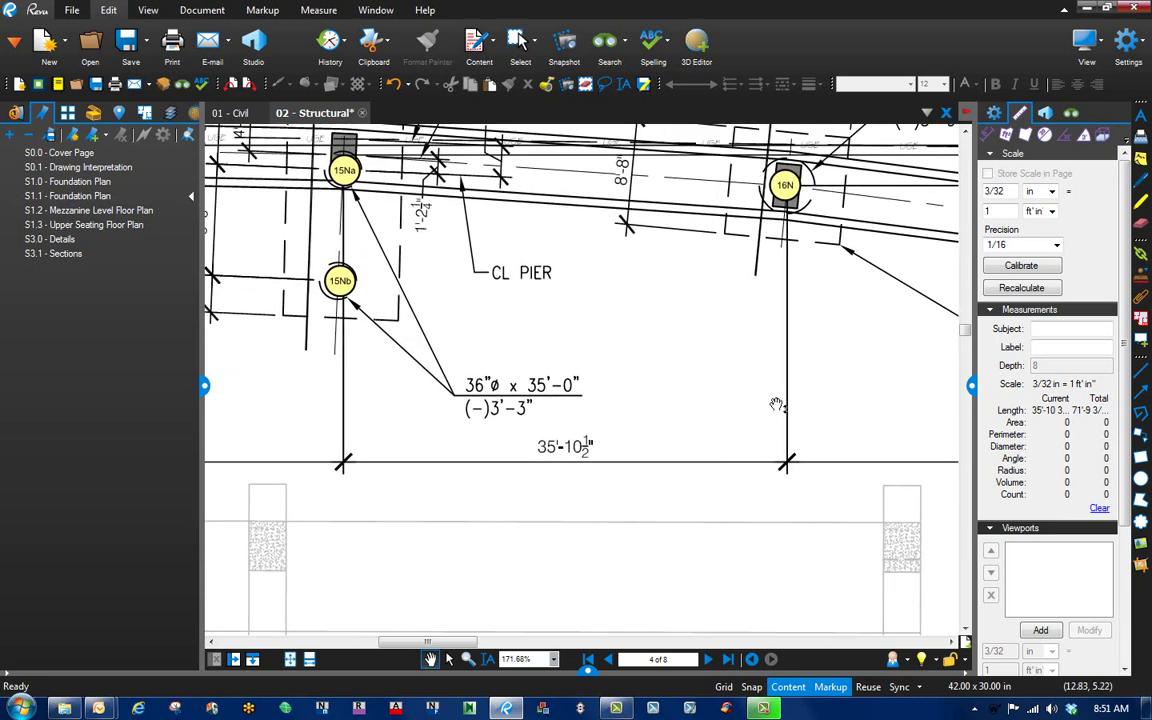
left_click(990, 137)
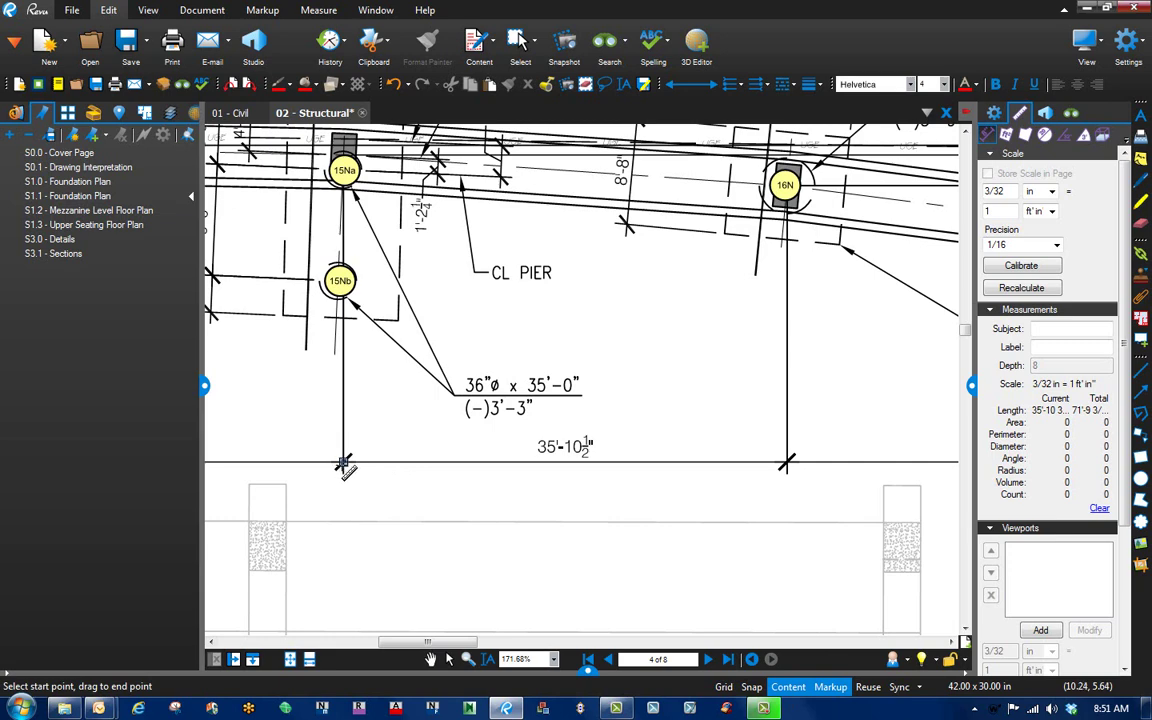
left_click_drag(345, 466, 787, 466)
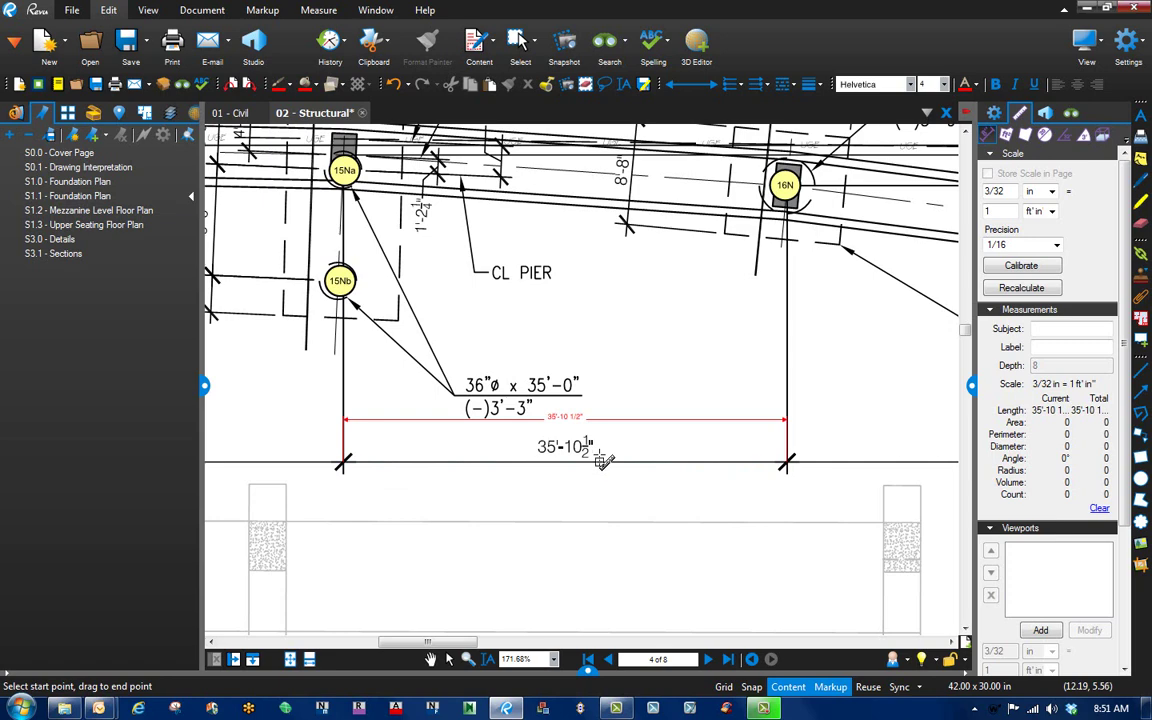
key("Escape")
Set the font size of the length measurement between piers 15N and 16N to 8
left_click(640, 425)
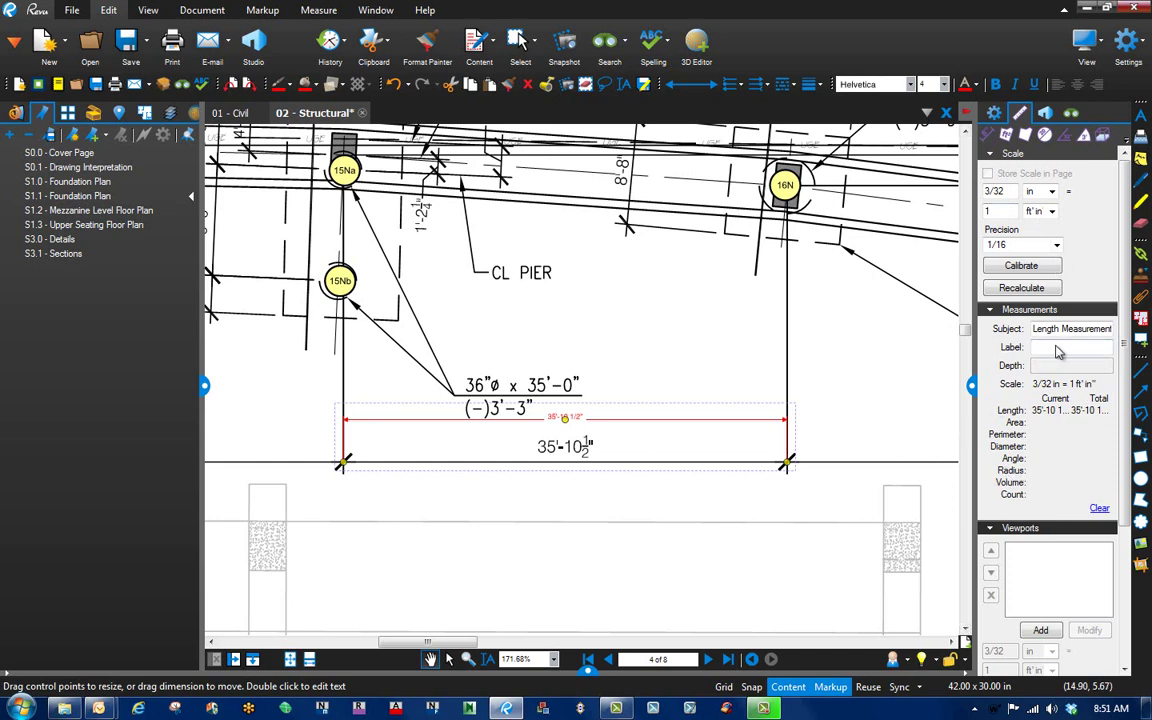
scroll(1068, 420, "down", 3)
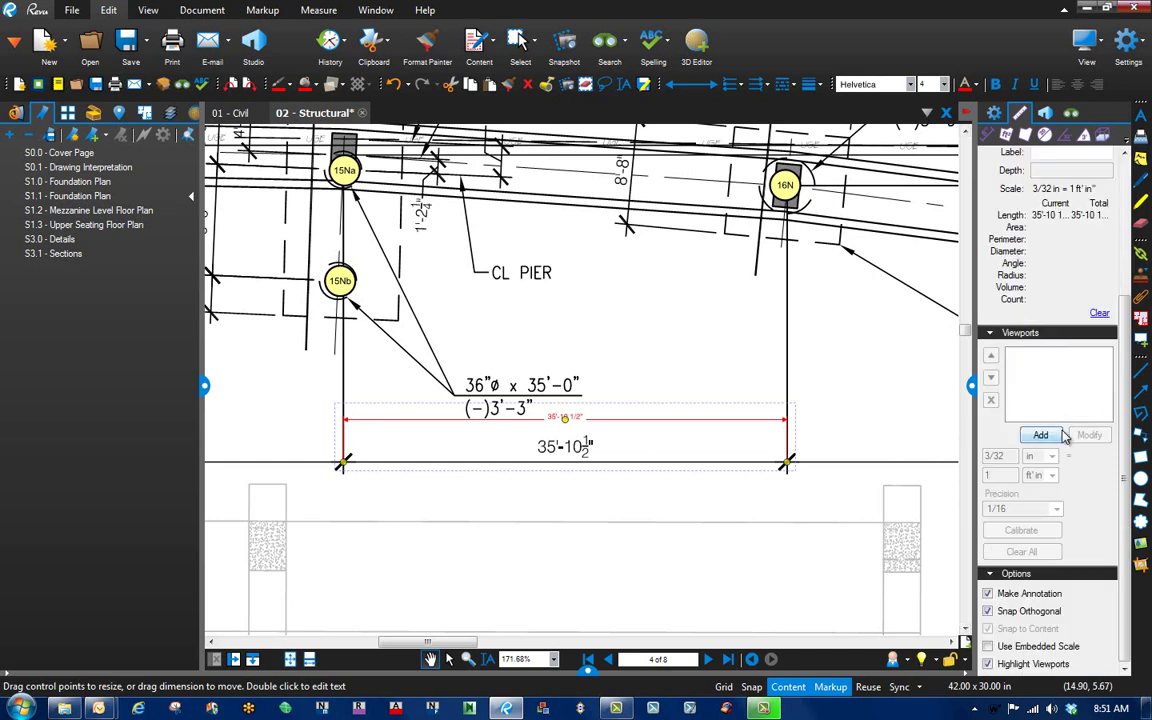
scroll(1065, 435, "up", 3)
left_click(997, 114)
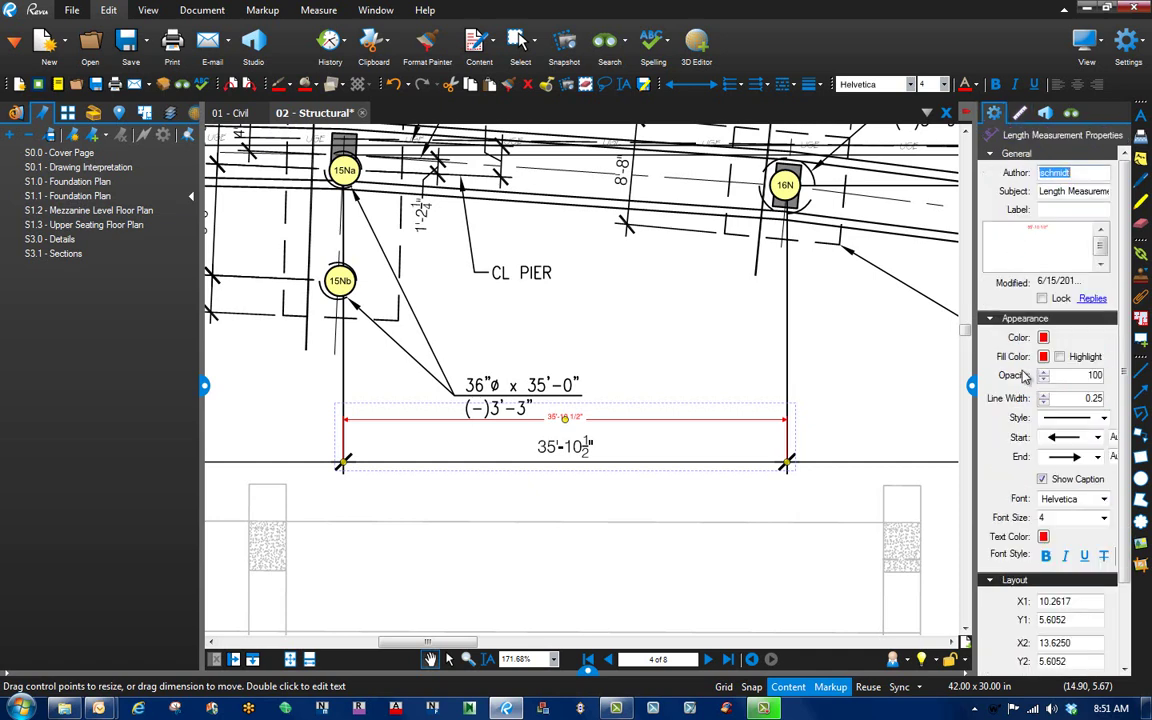
left_click(1104, 518)
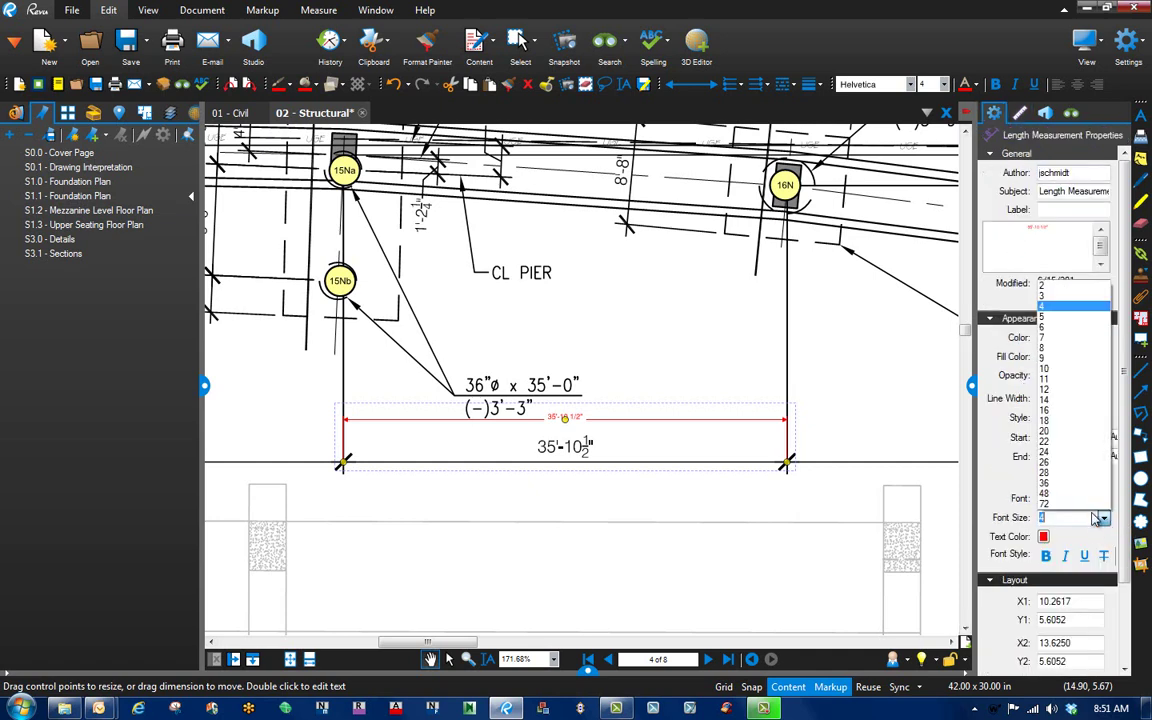
left_click(1073, 348)
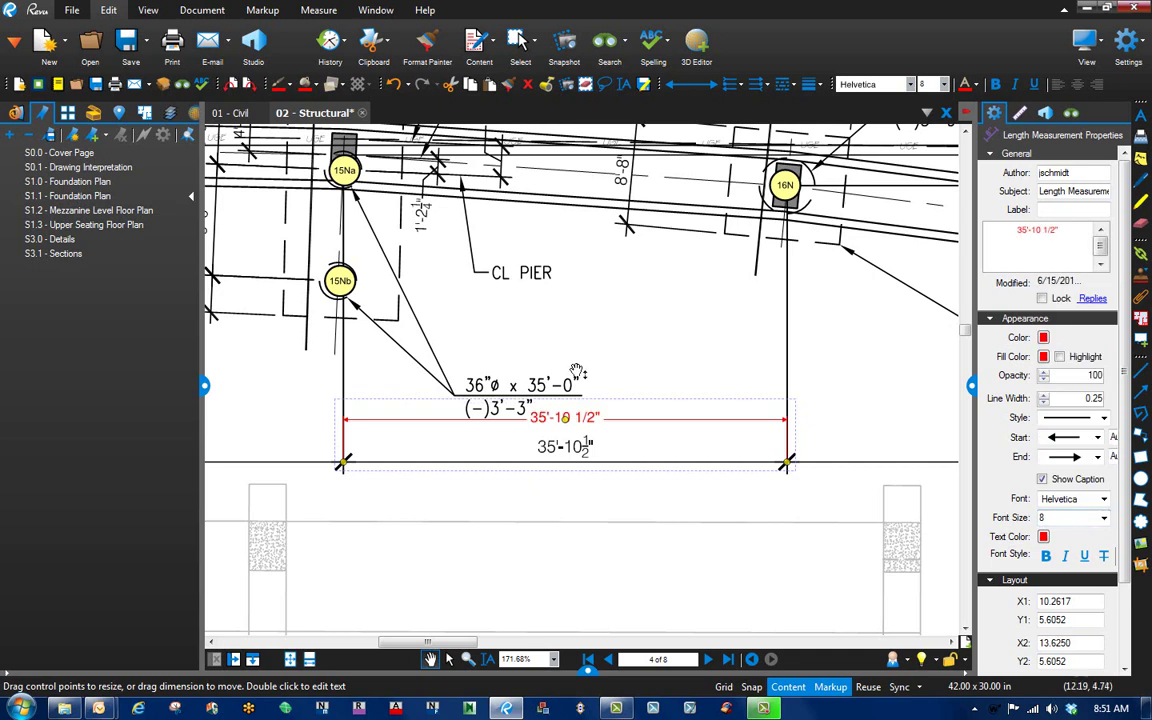
left_click(565, 330)
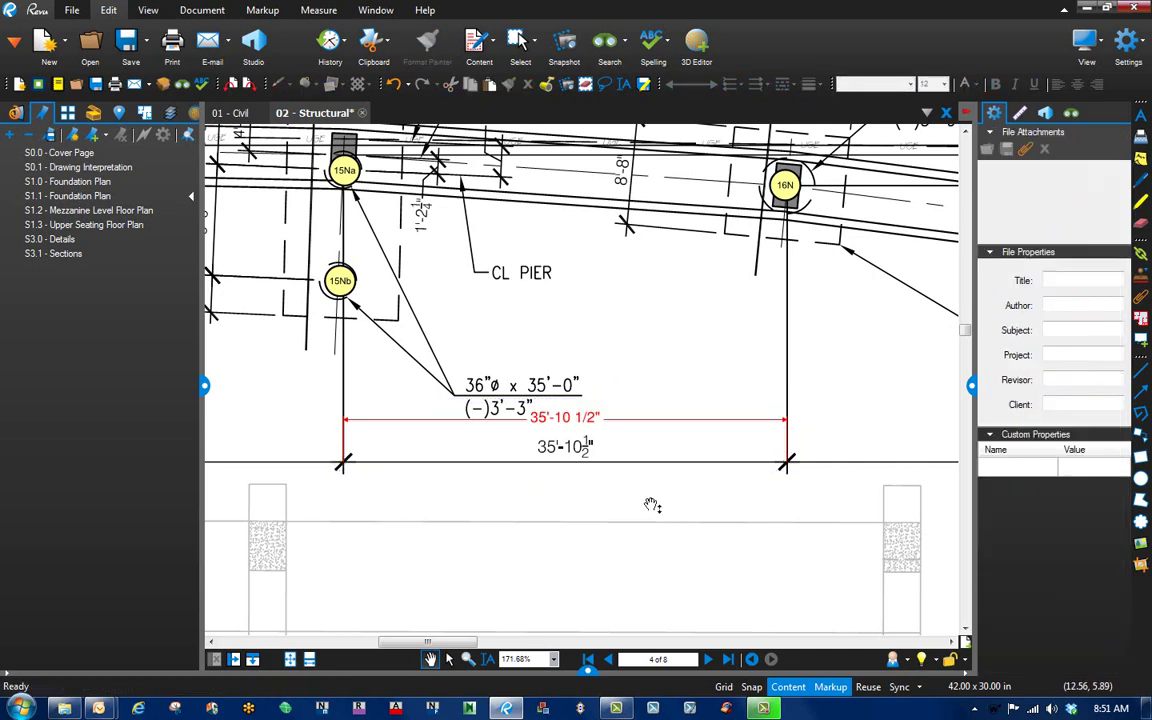
Delete the length measurement between piers 15N and 16N and reset the scale to 1 in = 1 ft
left_click(681, 419)
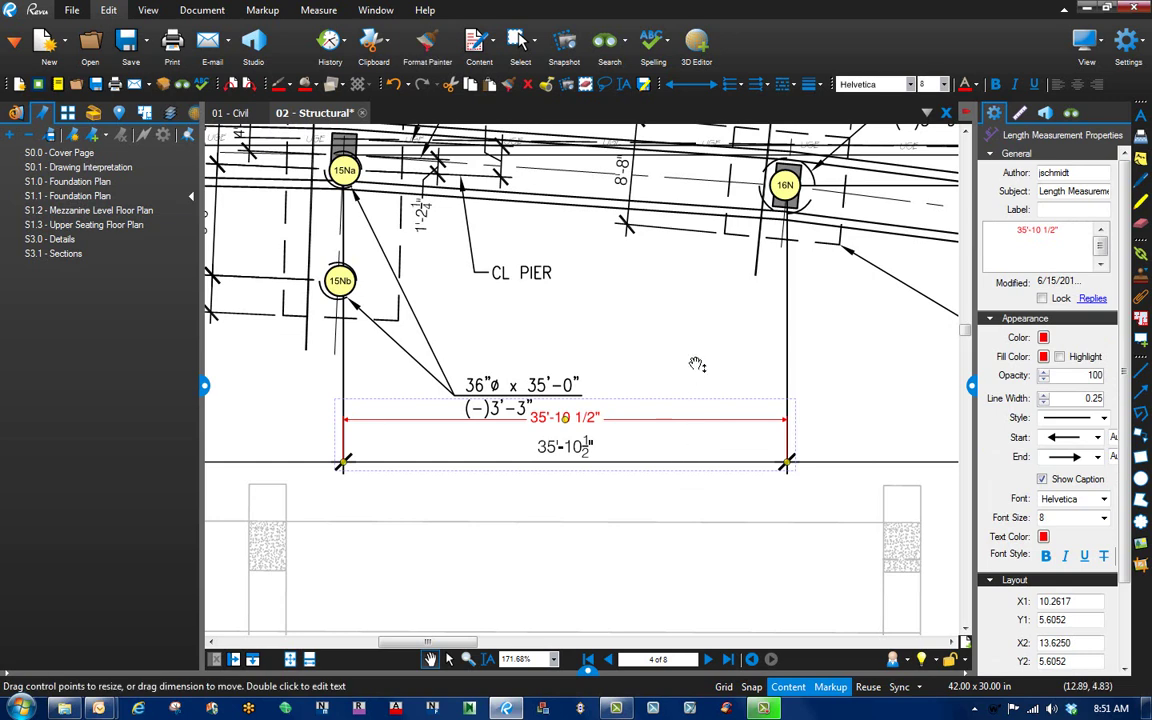
key("Delete")
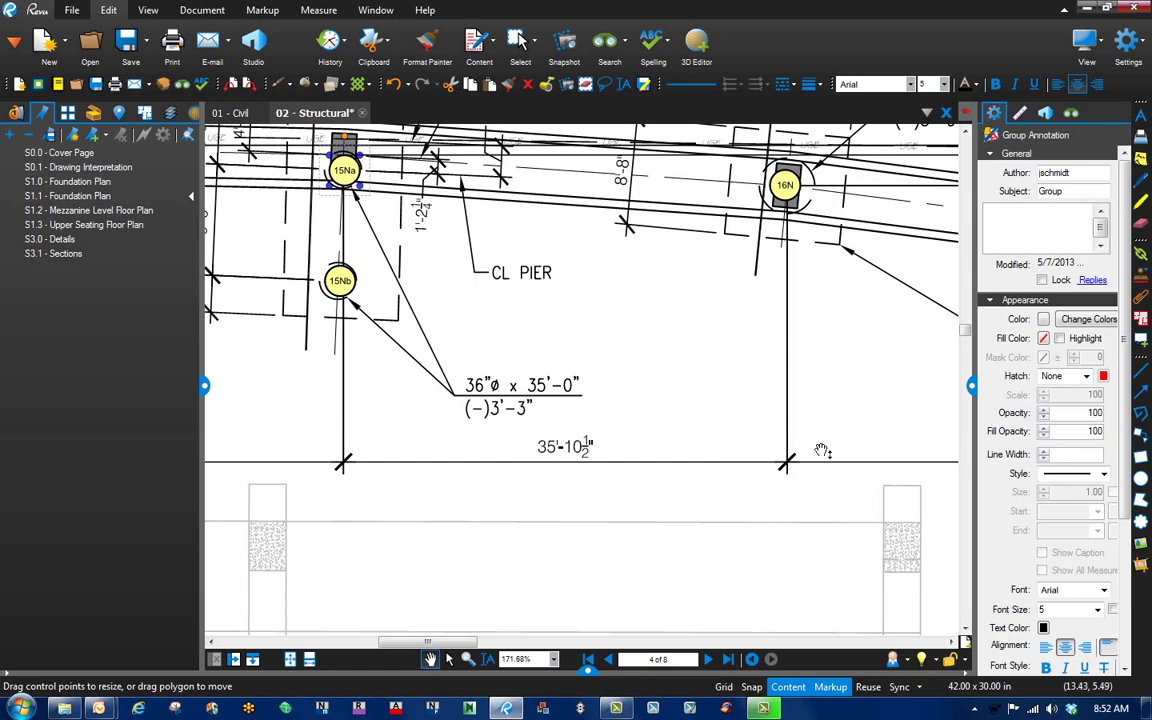
left_click(1022, 113)
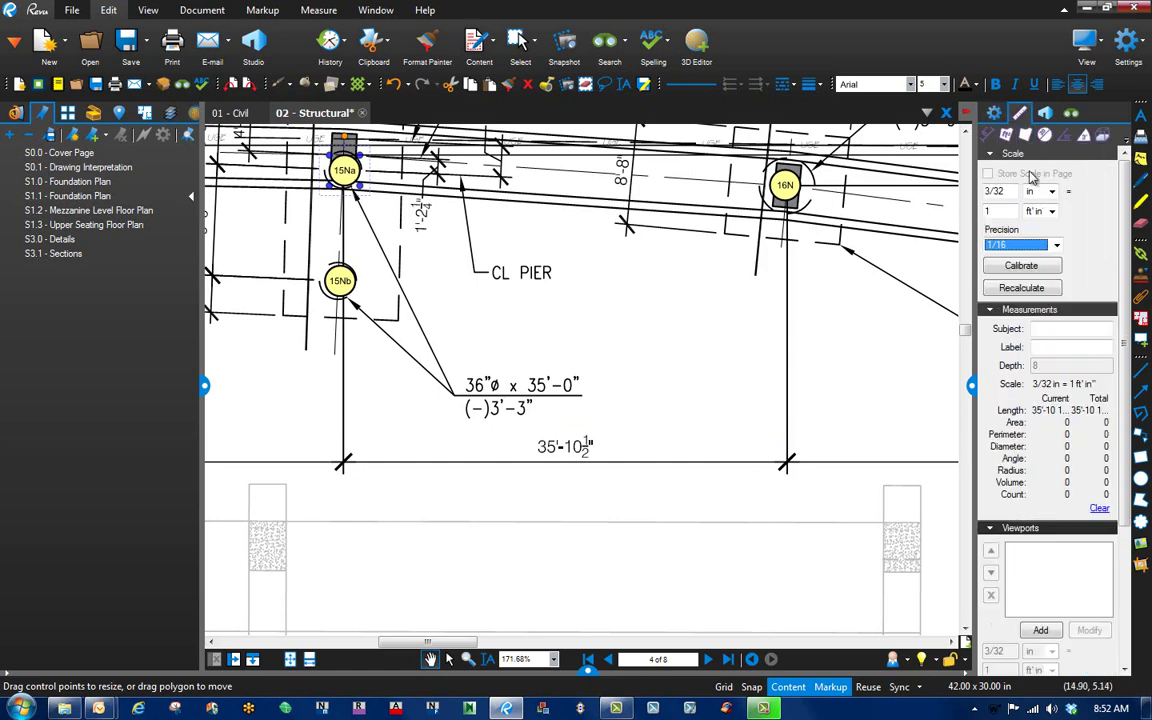
left_click(1009, 191)
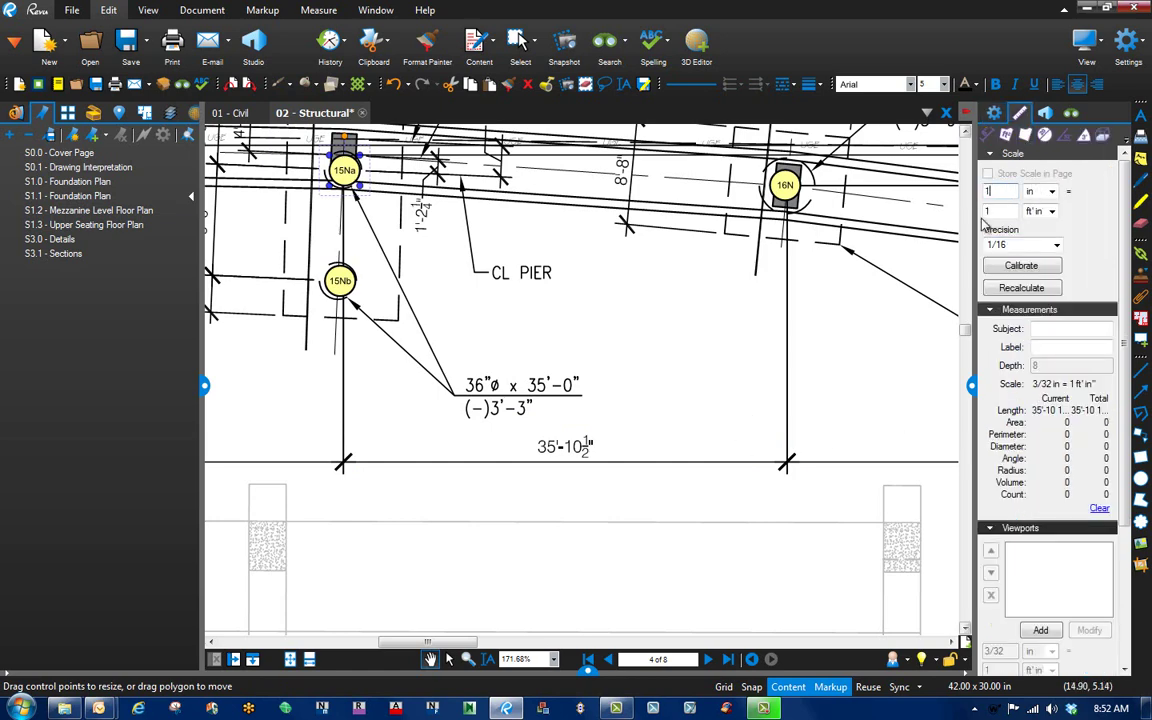
type("1")
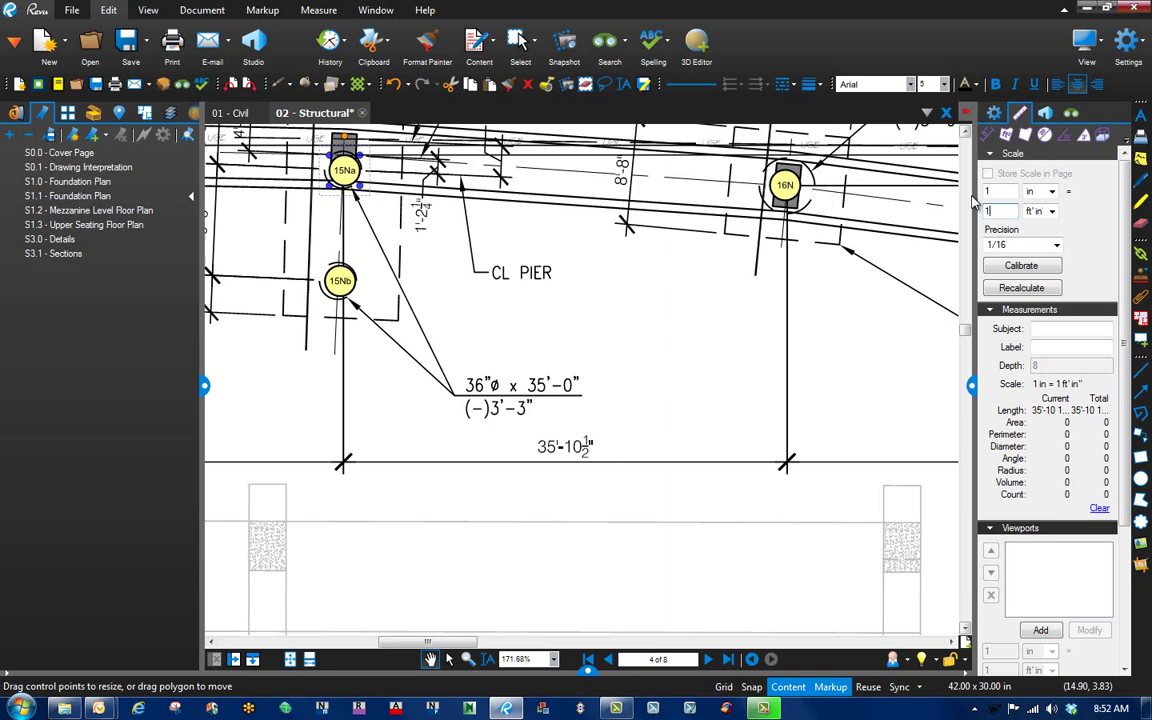
Calibrate the measuring tool along the dimension line between piers 15N and 16N, entering 35'-10 1/2" as the known distance
left_click(1024, 267)
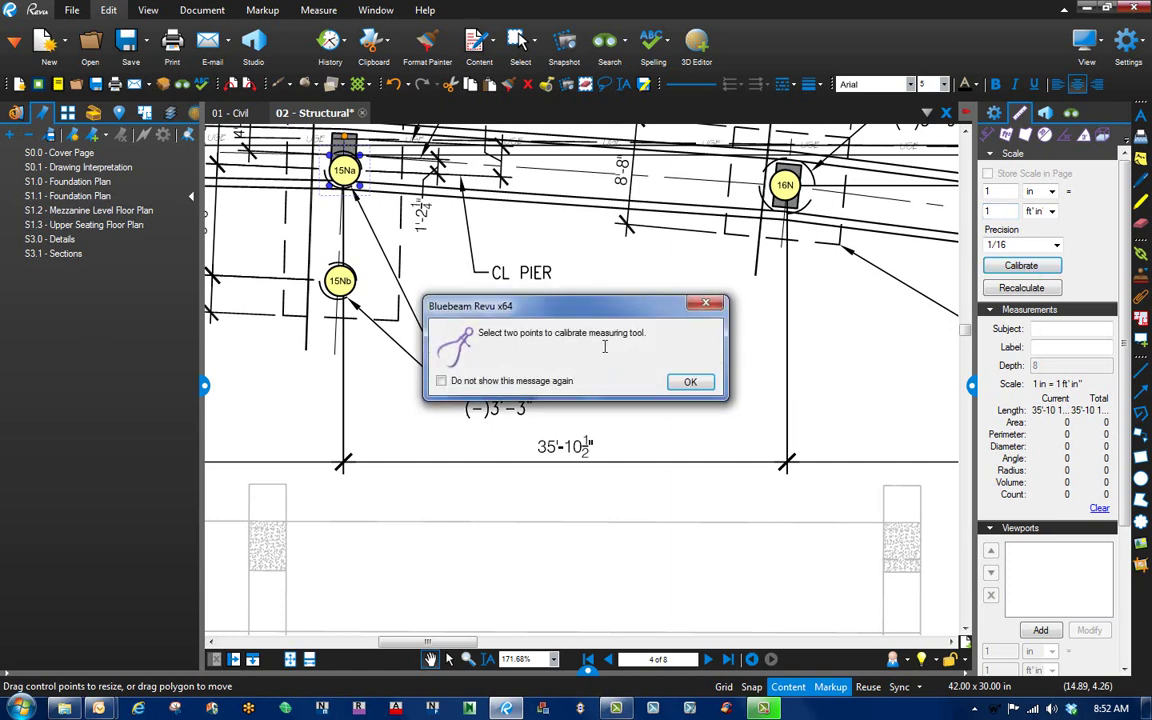
left_click(691, 383)
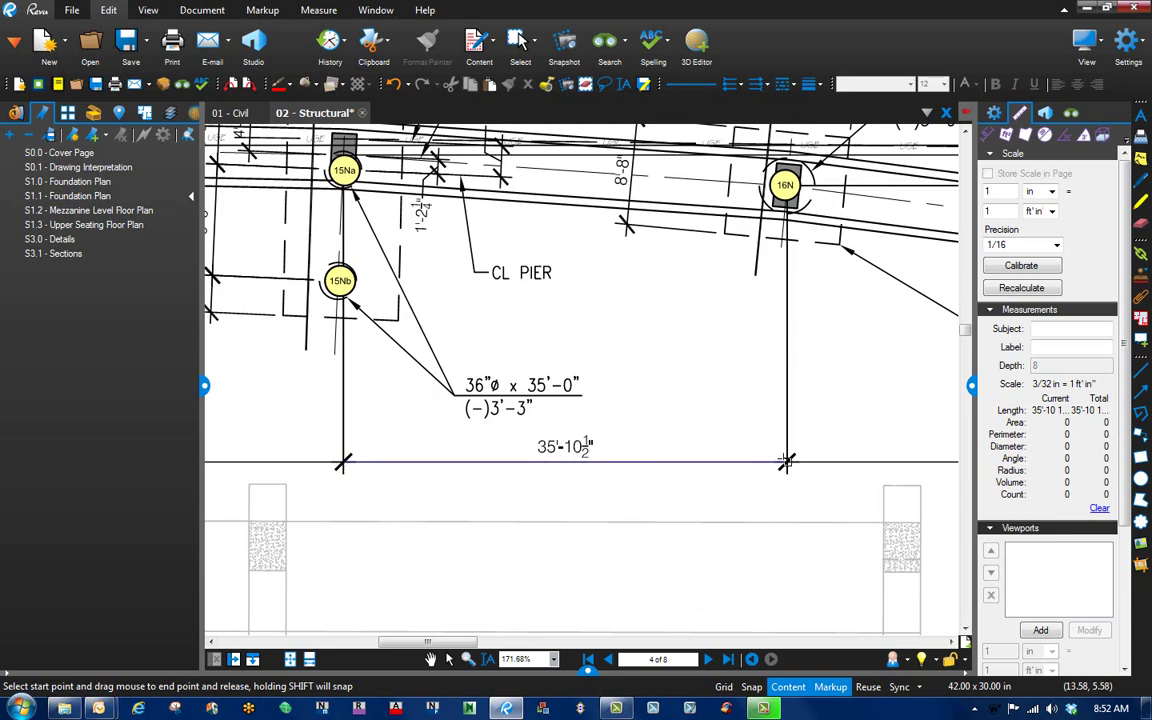
left_click_drag(786, 461, 786, 461)
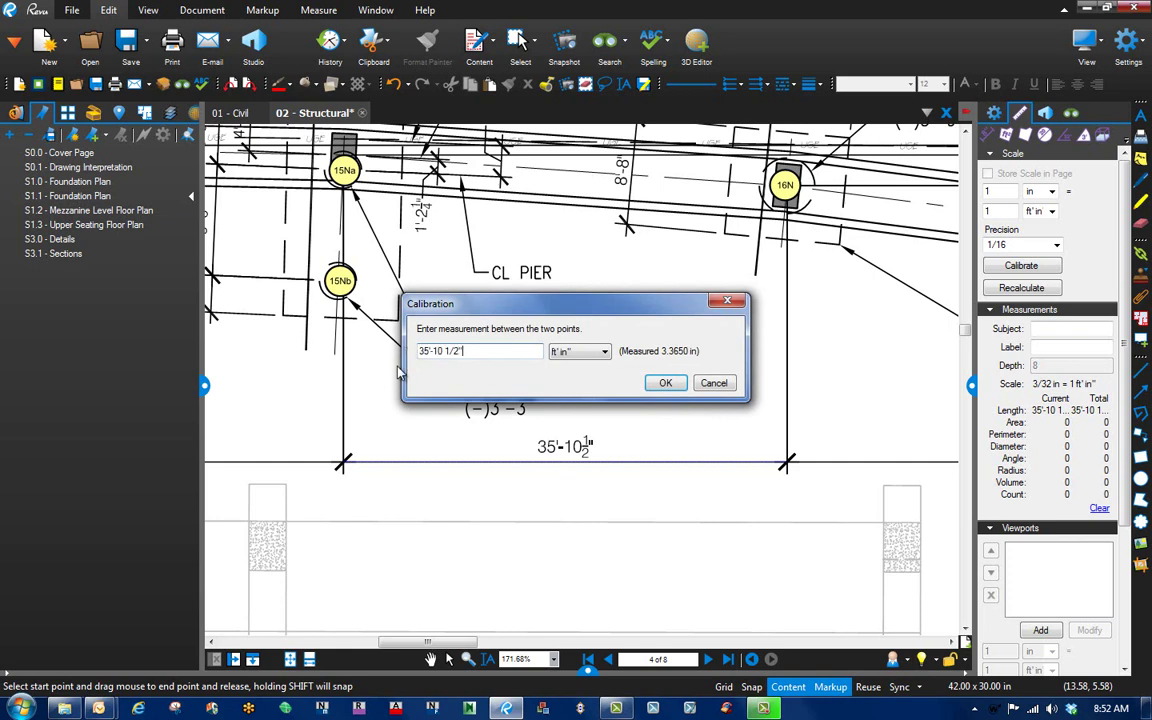
left_click(665, 383)
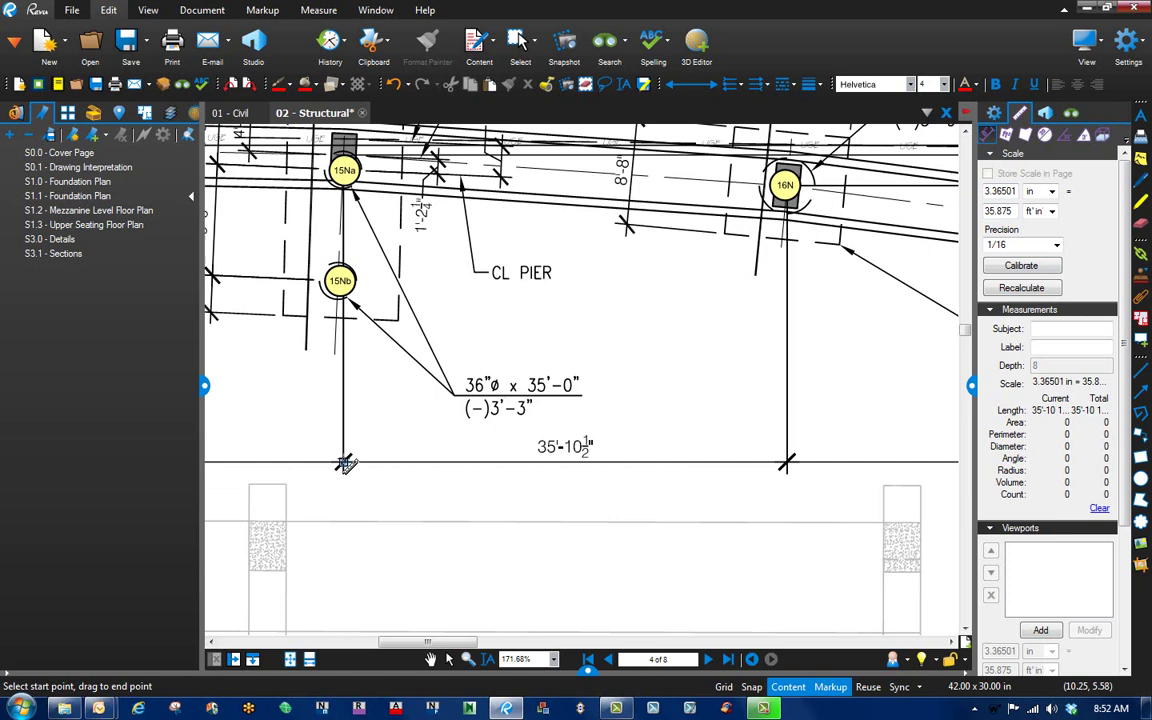
Add a length measurement between piers 15N and 16N with the calibrated scale, placed just above the printed dimension
mouse_move(343, 461)
left_mouse_down()
mouse_move(760, 477)
mouse_move(788, 462)
left_mouse_up()
left_click(705, 418)
key("Escape")
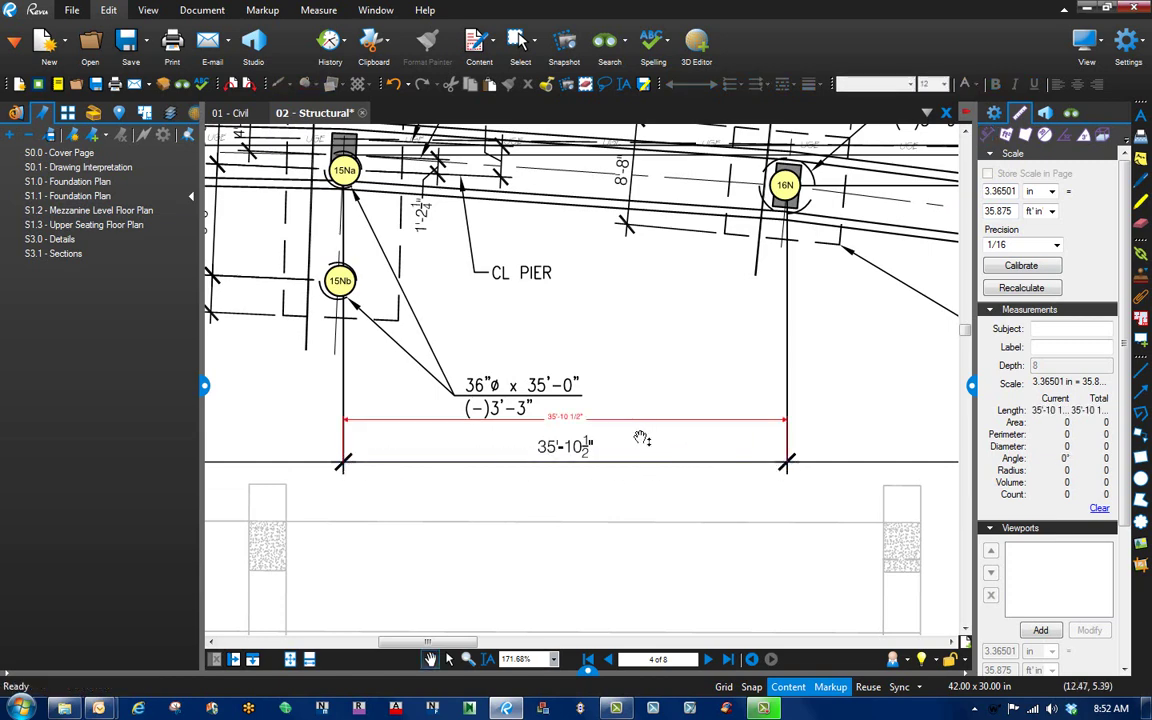
Set the font size of the new length measurement to 9
left_click(642, 424)
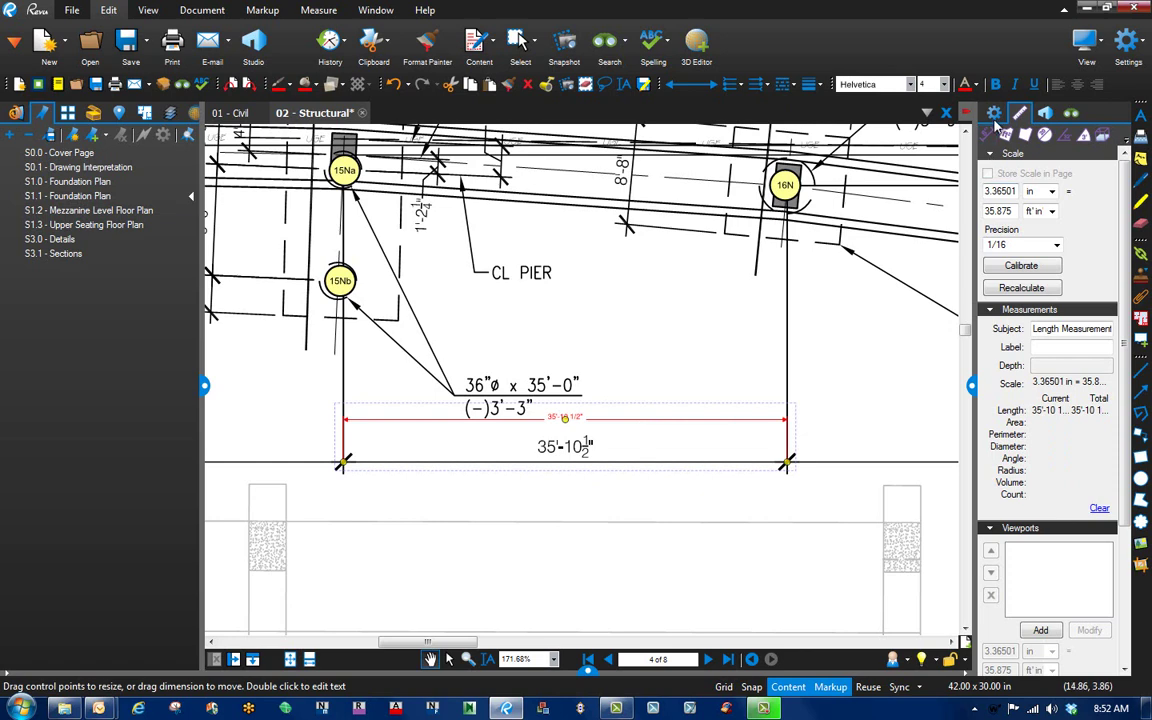
left_click(1103, 517)
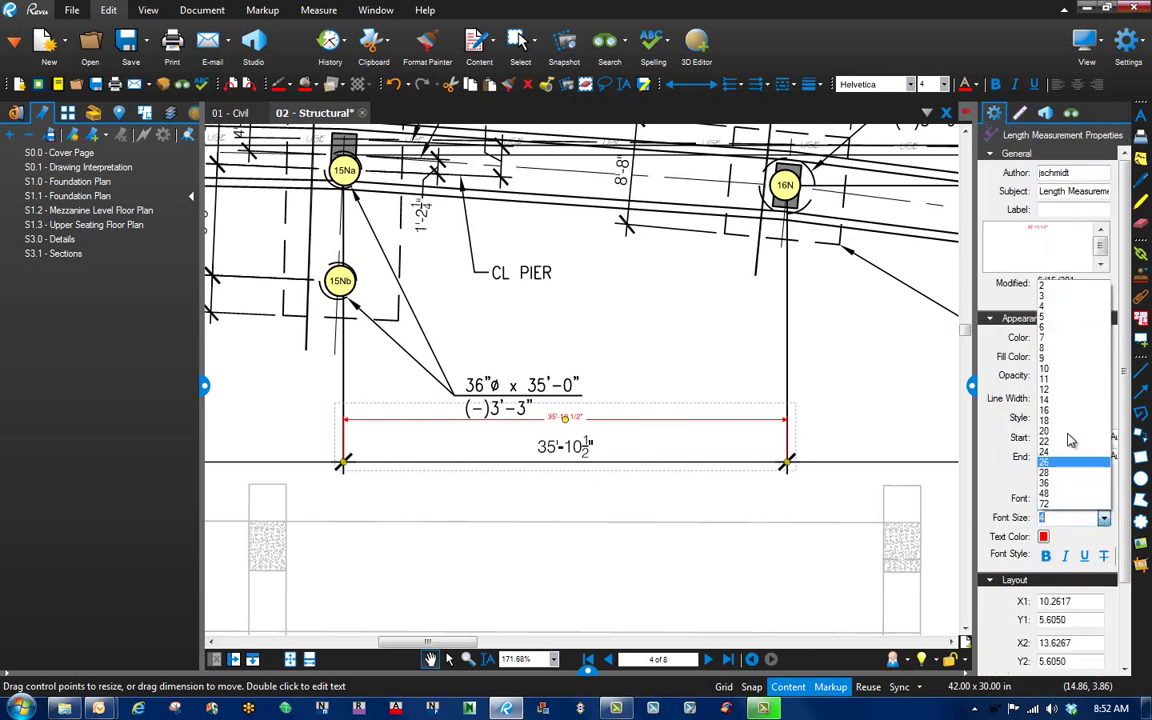
left_click(1066, 360)
left_click(558, 530)
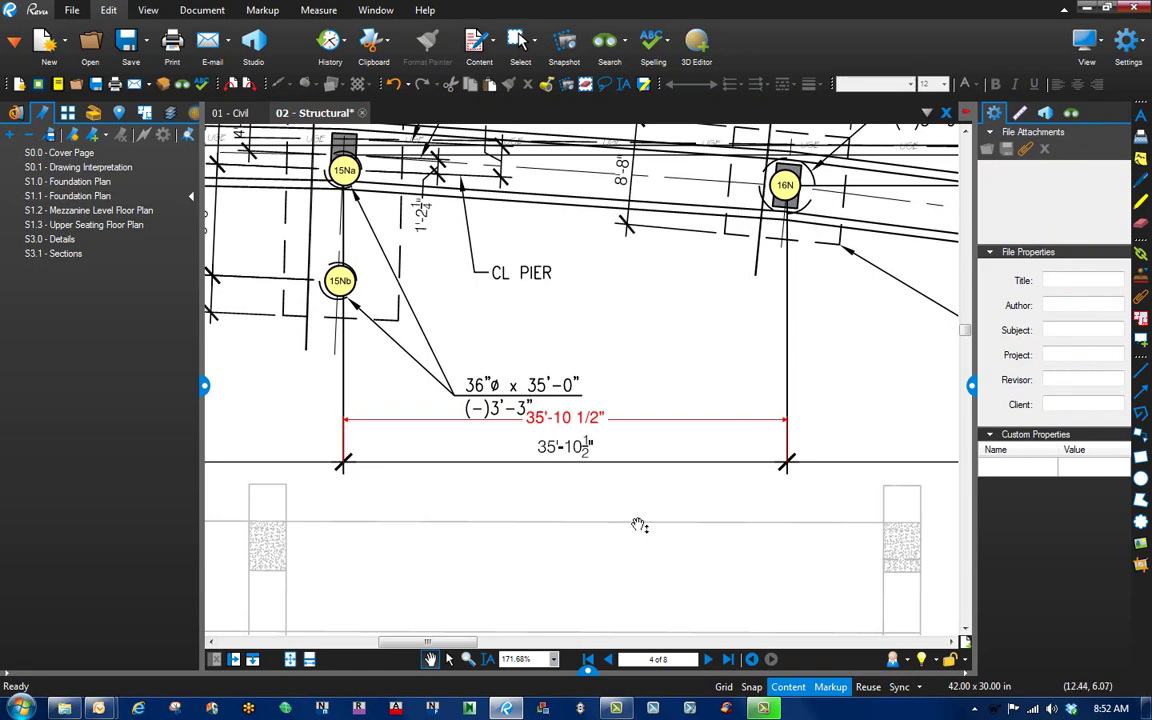
Measure the clear distance between the inner edges of the two grey columns below the dimension line
scroll(648, 540, "down", 2)
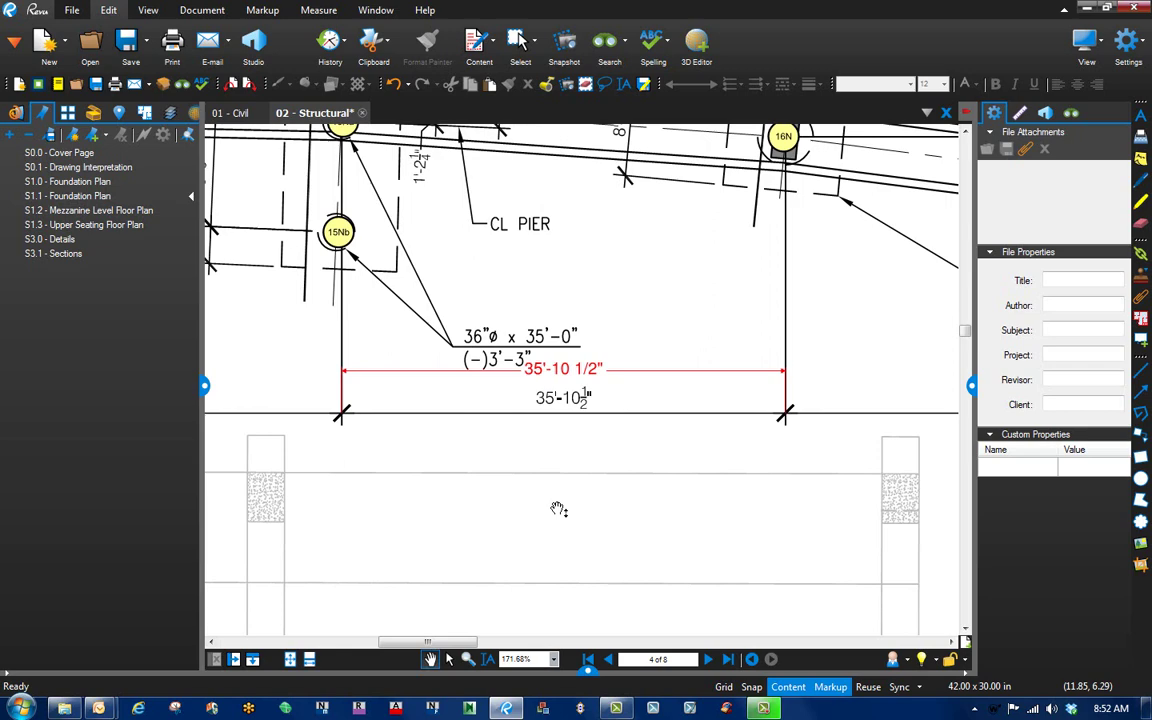
left_click_drag(656, 520, 671, 524)
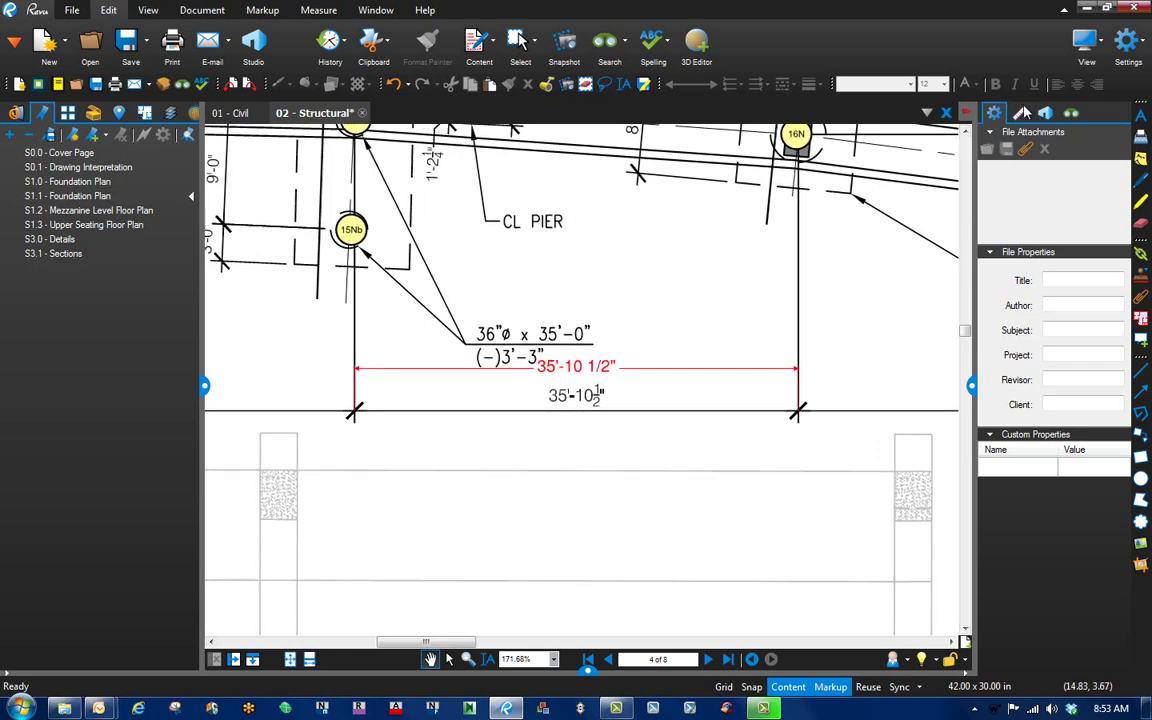
left_click(1019, 113)
left_click(989, 143)
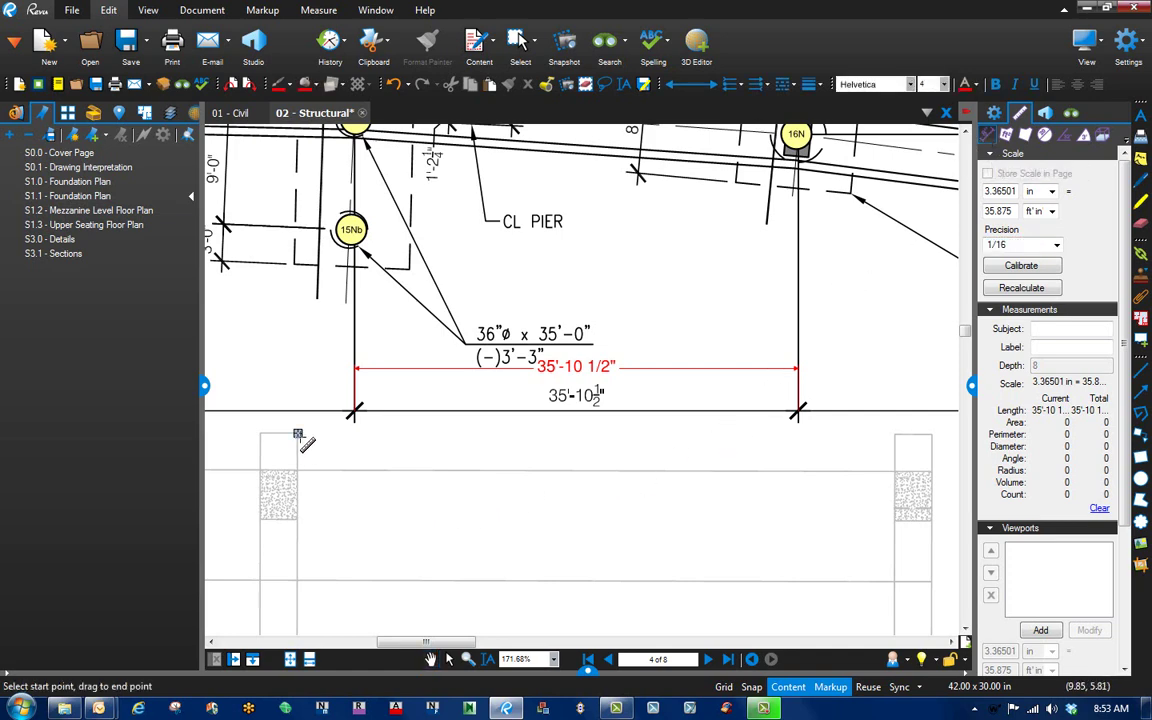
left_click_drag(297, 433, 899, 434)
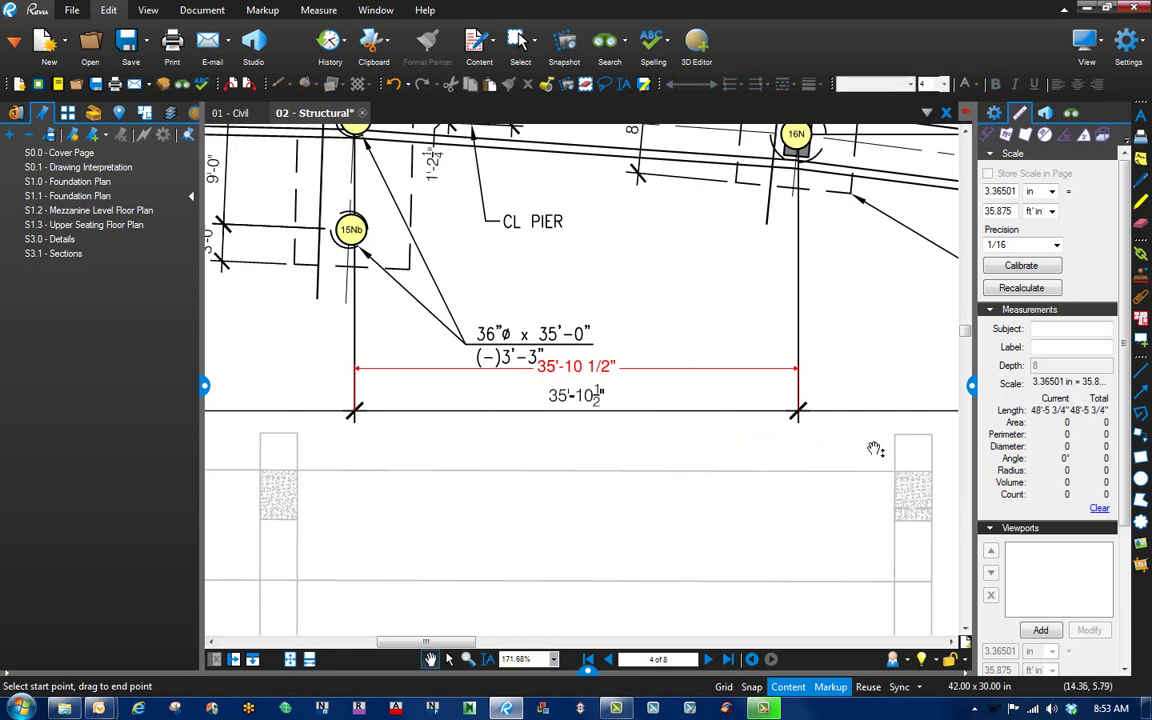
Add another length measurement between the inner edges of the two grey columns and inspect its label up close
left_click(987, 134)
left_click_drag(302, 472, 893, 468)
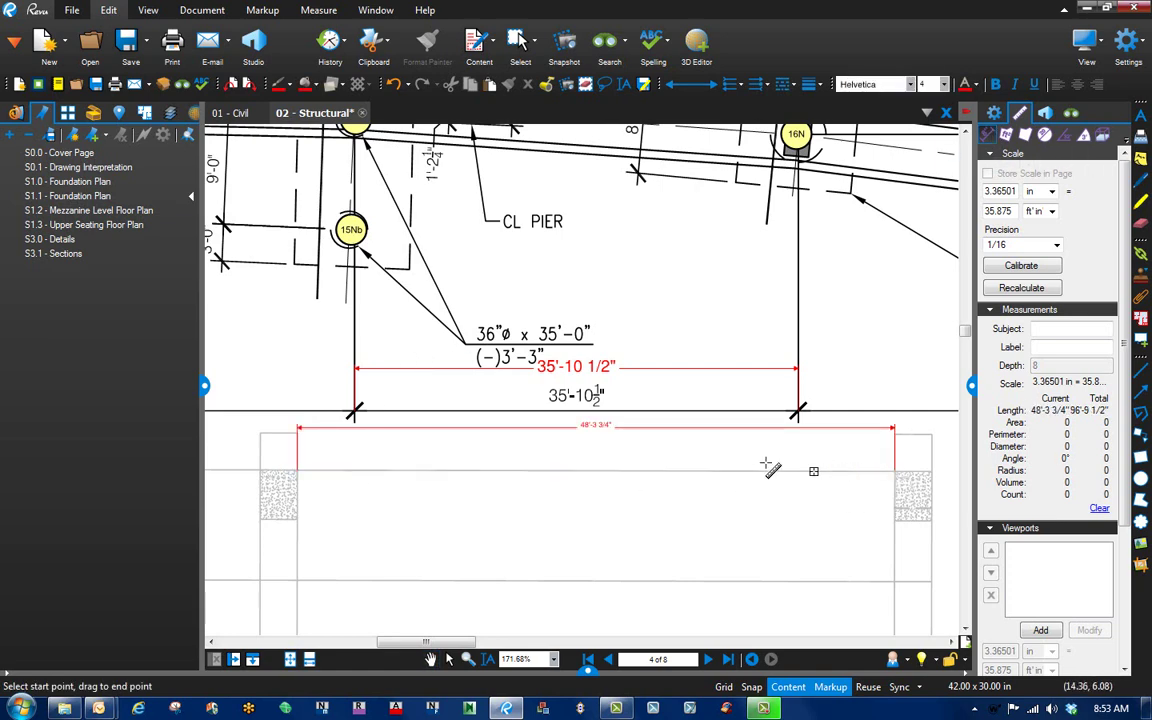
key("Escape")
left_click(632, 430)
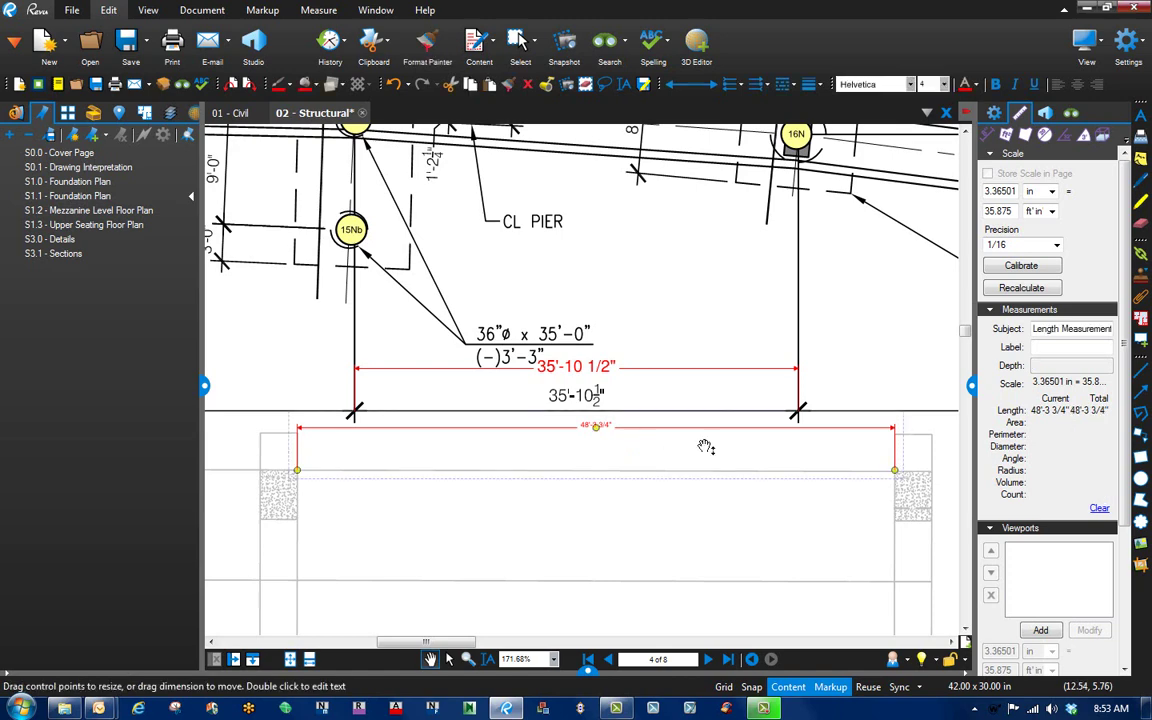
scroll(605, 447, "up", 3)
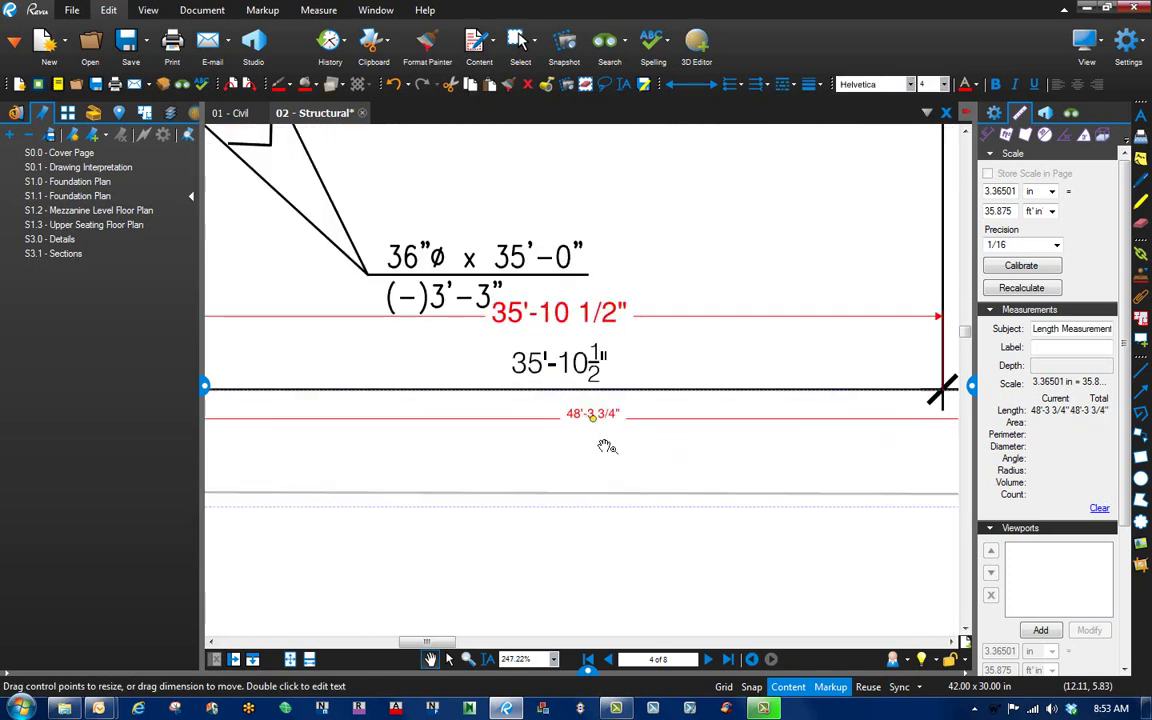
scroll(607, 447, "down", 2)
scroll(652, 458, "down", 1)
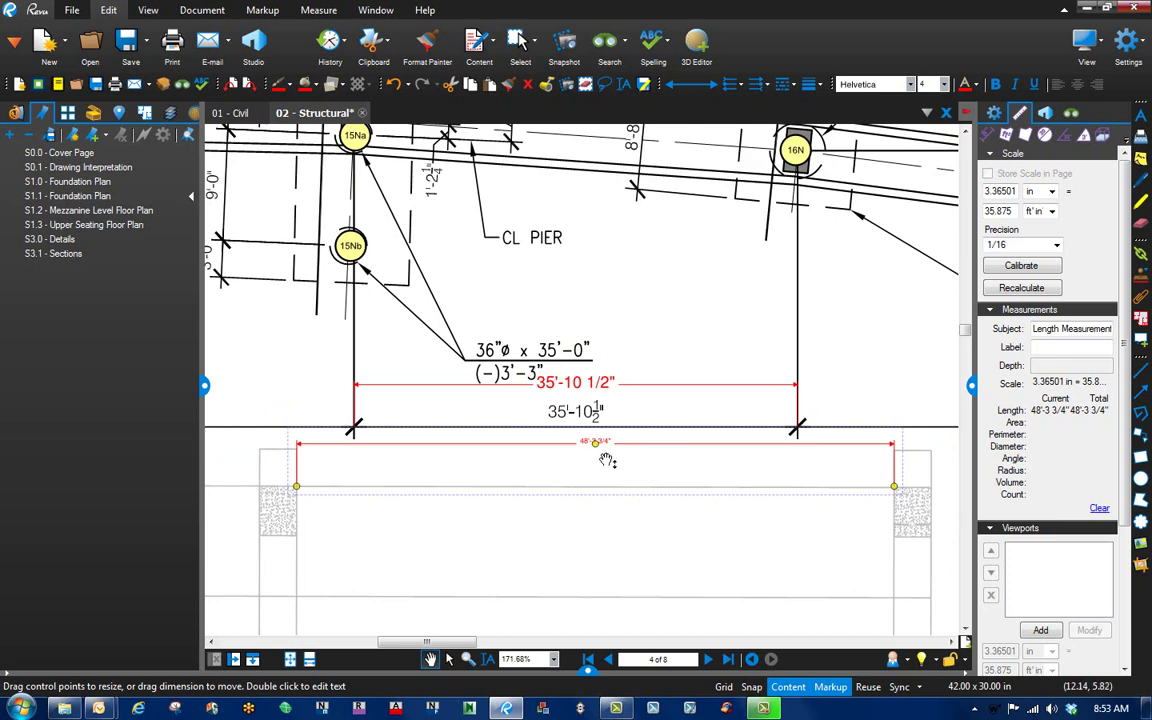
scroll(600, 452, "up", 4)
scroll(603, 456, "up", 2)
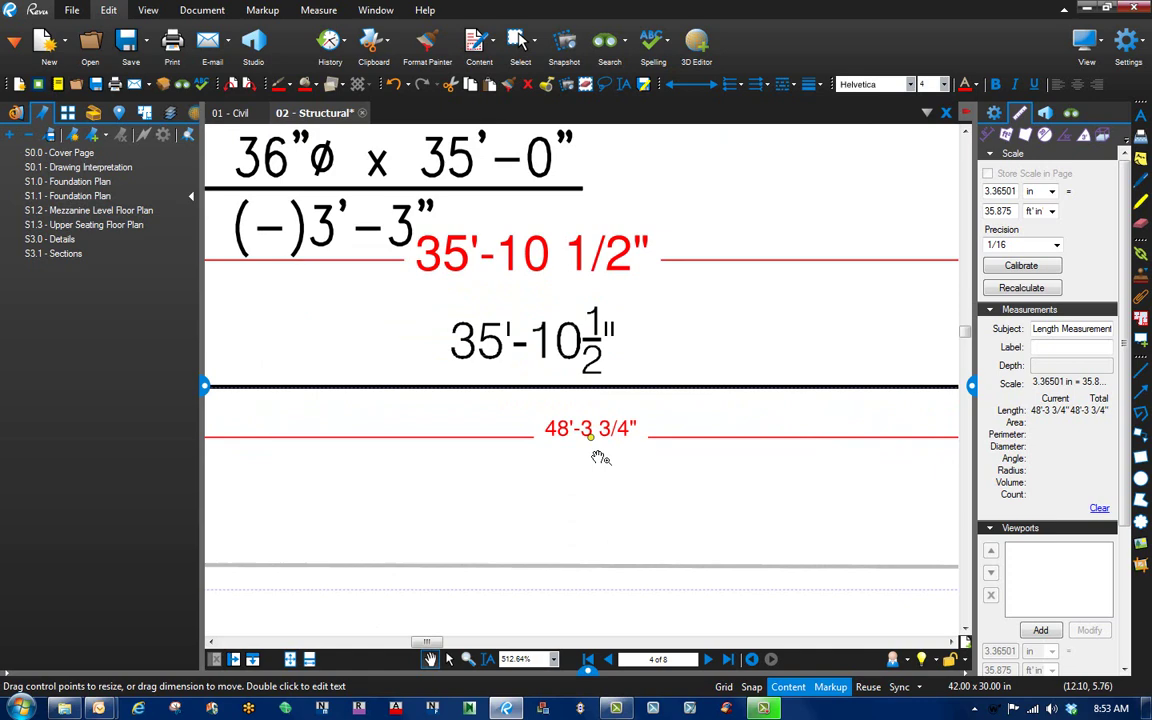
Delete the red length measurement between piers 15N and 16N above the printed dimension
scroll(598, 457, "down", 6)
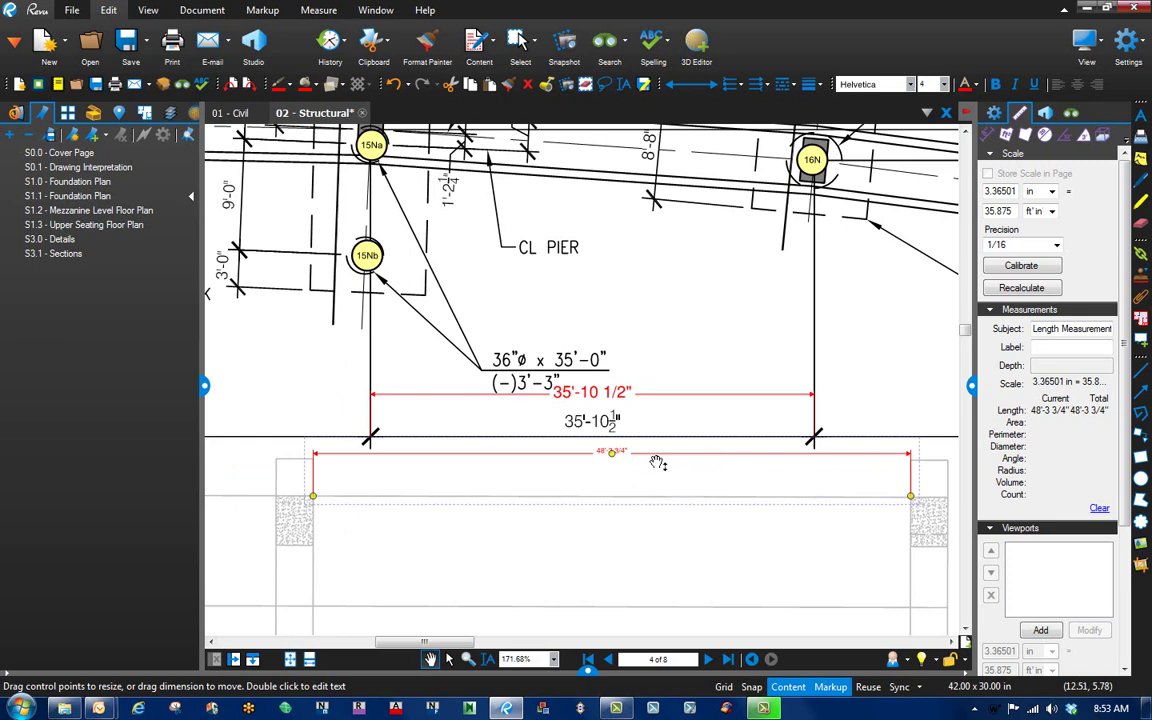
left_click(673, 406)
left_click(668, 397)
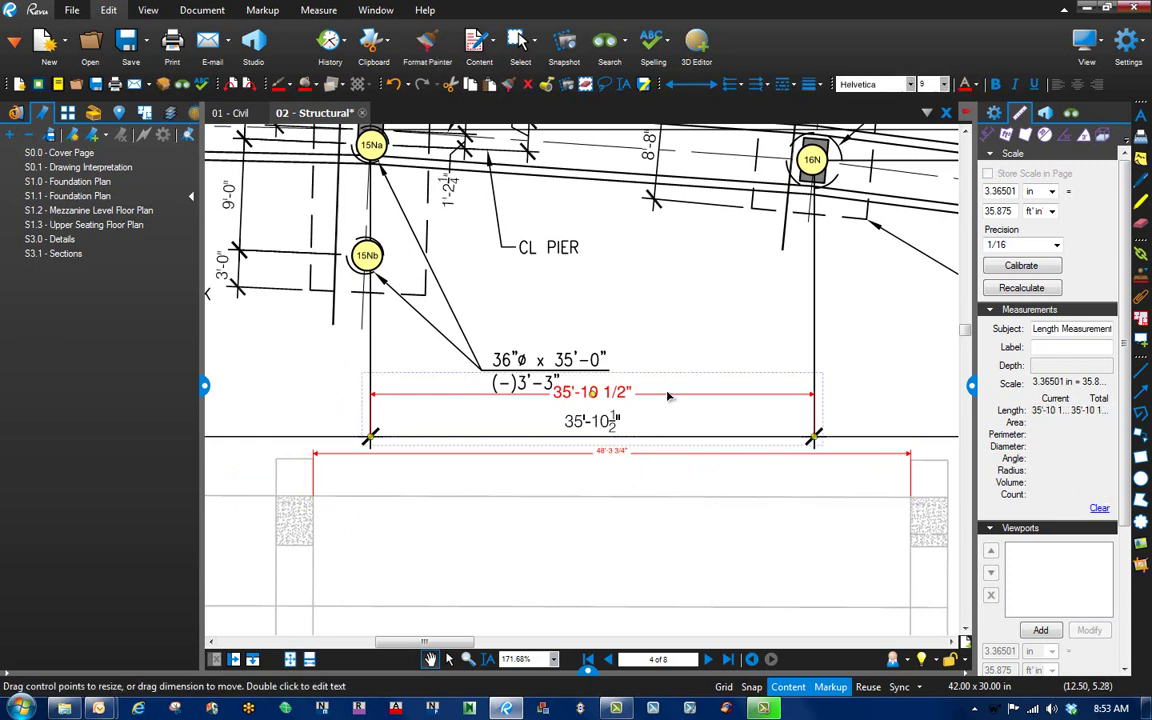
Overwrite the label of the length measurement between the grey columns with 48'-2"
left_click(643, 454)
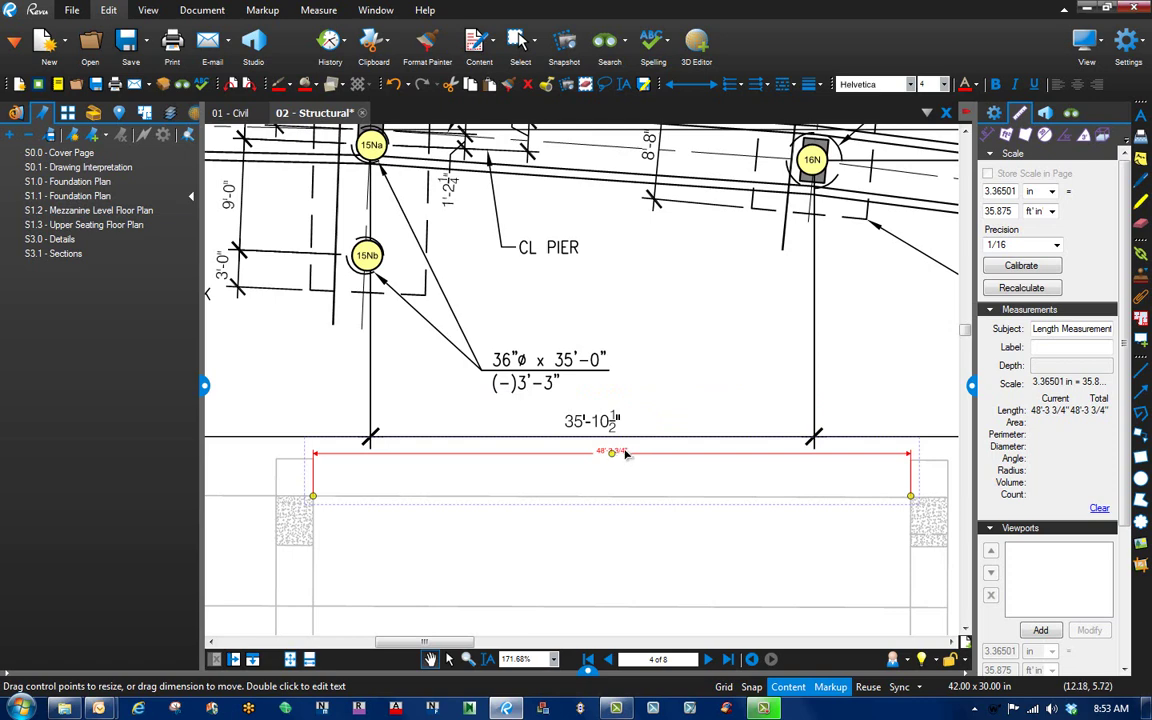
double_click(622, 453)
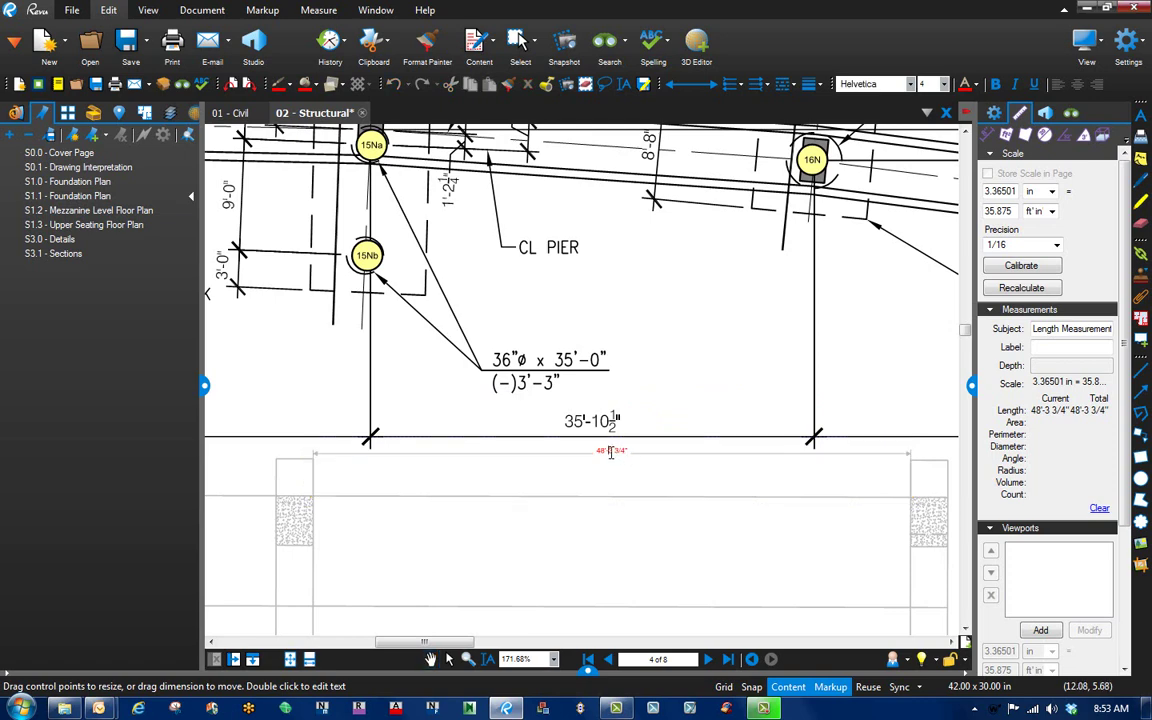
left_click_drag(611, 452, 619, 454)
scroll(623, 453, "up", 4)
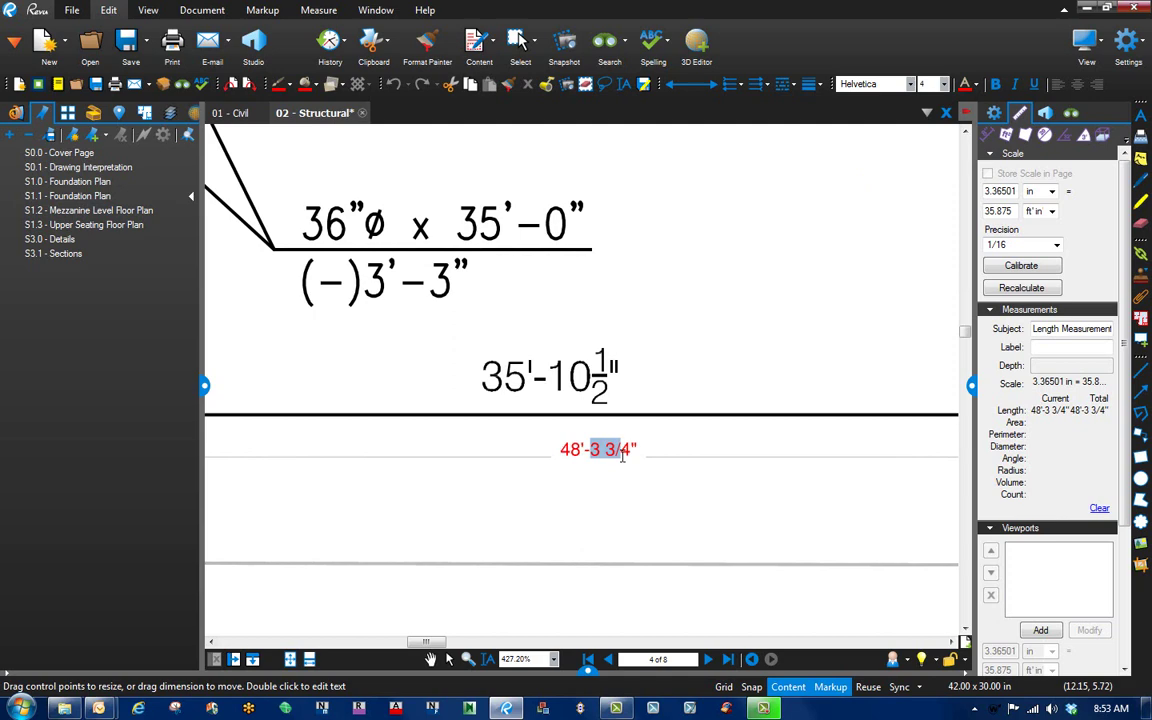
type("2")
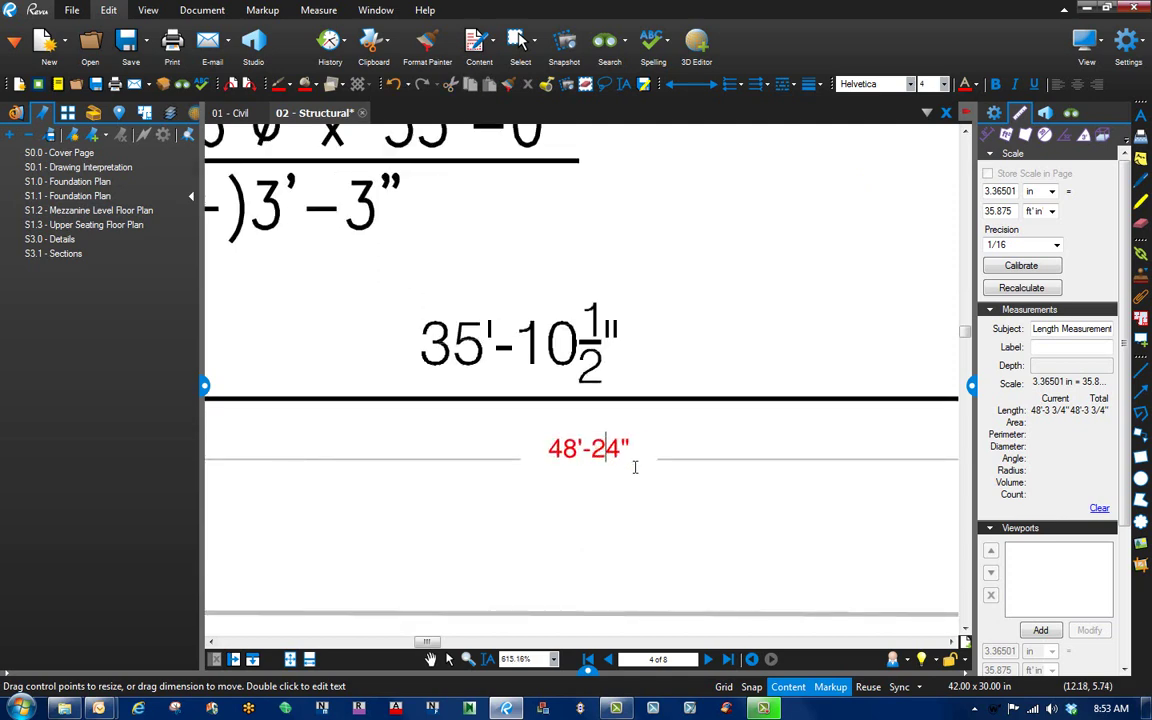
key("Delete")
left_click(650, 533)
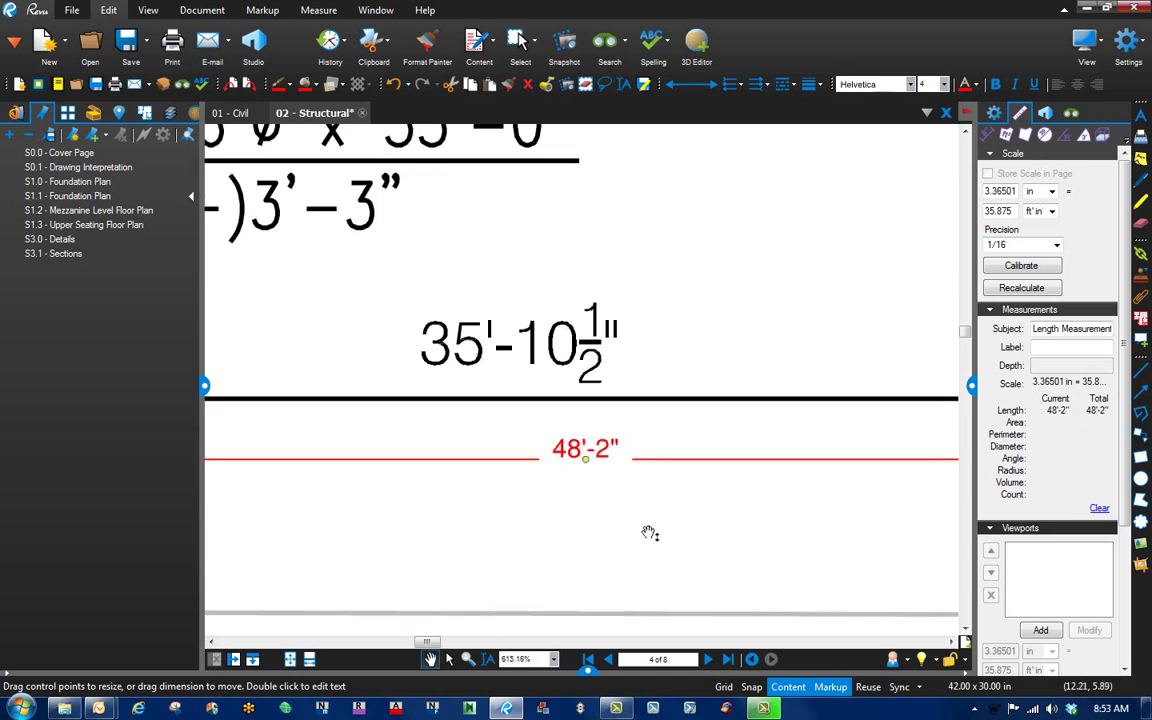
Examine how the endpoint of the length measurement lines up with the inner edge of the column below pier 16N
scroll(650, 533, "down", 5)
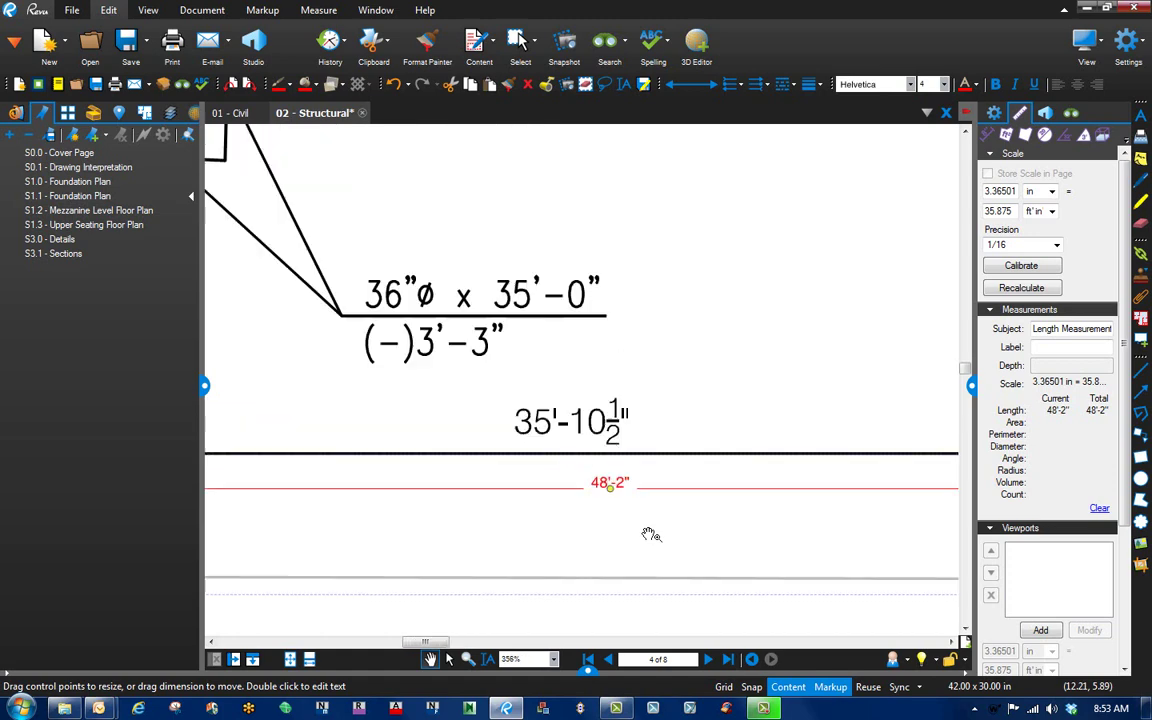
left_click_drag(495, 565, 466, 569)
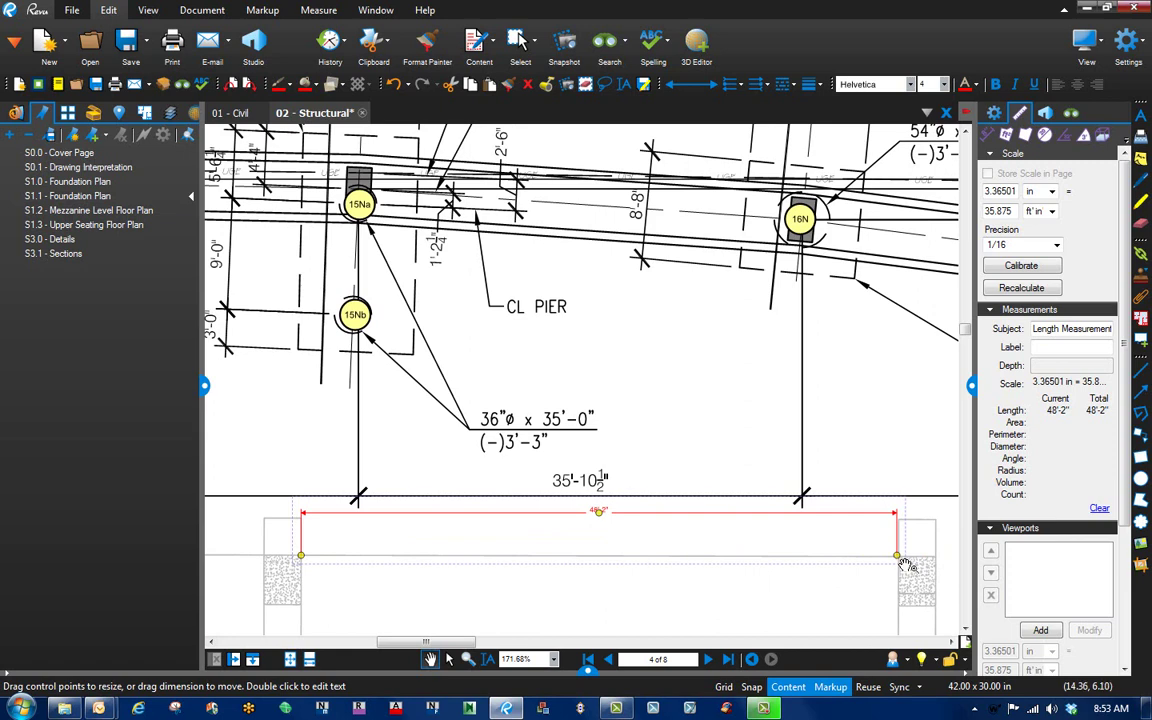
scroll(900, 563, "up", 8)
scroll(881, 549, "up", 3)
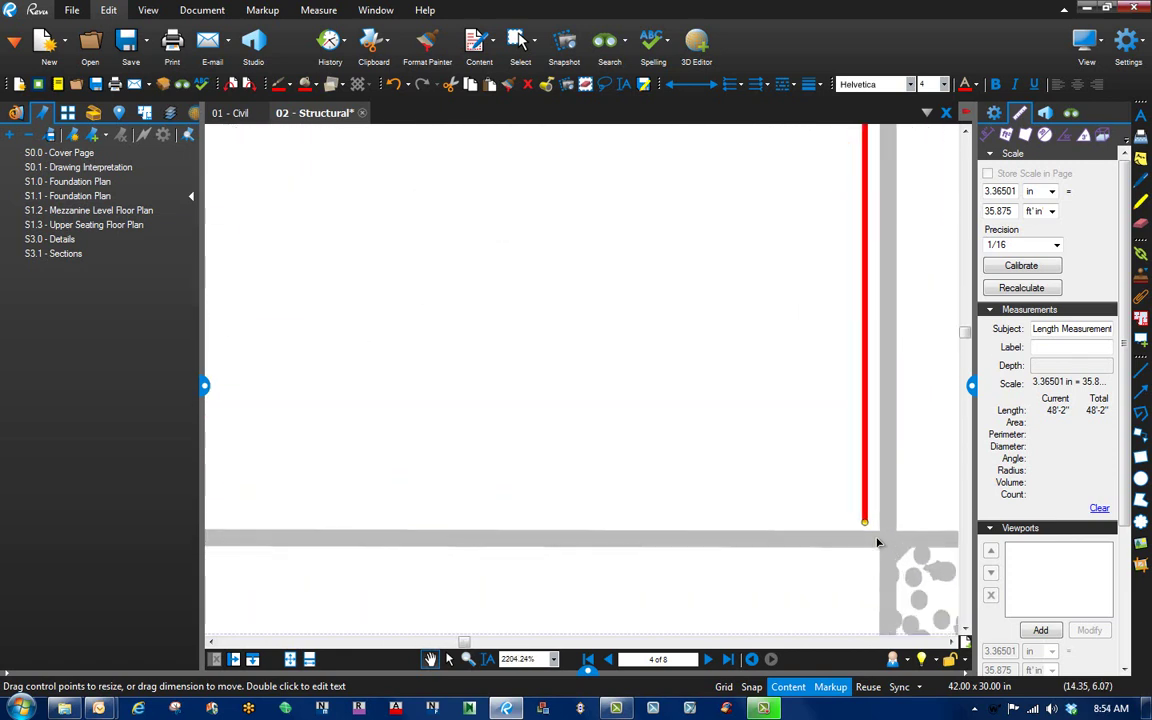
scroll(877, 536, "down", 10)
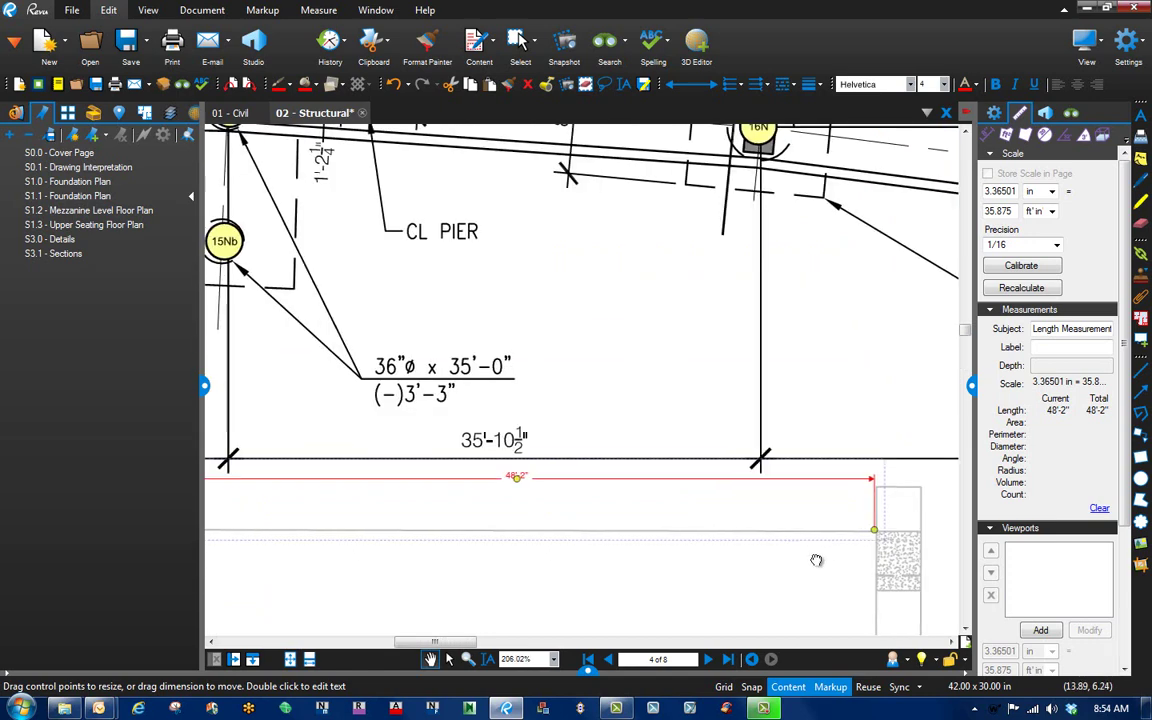
left_click_drag(812, 555, 867, 560)
scroll(928, 540, "up", 3)
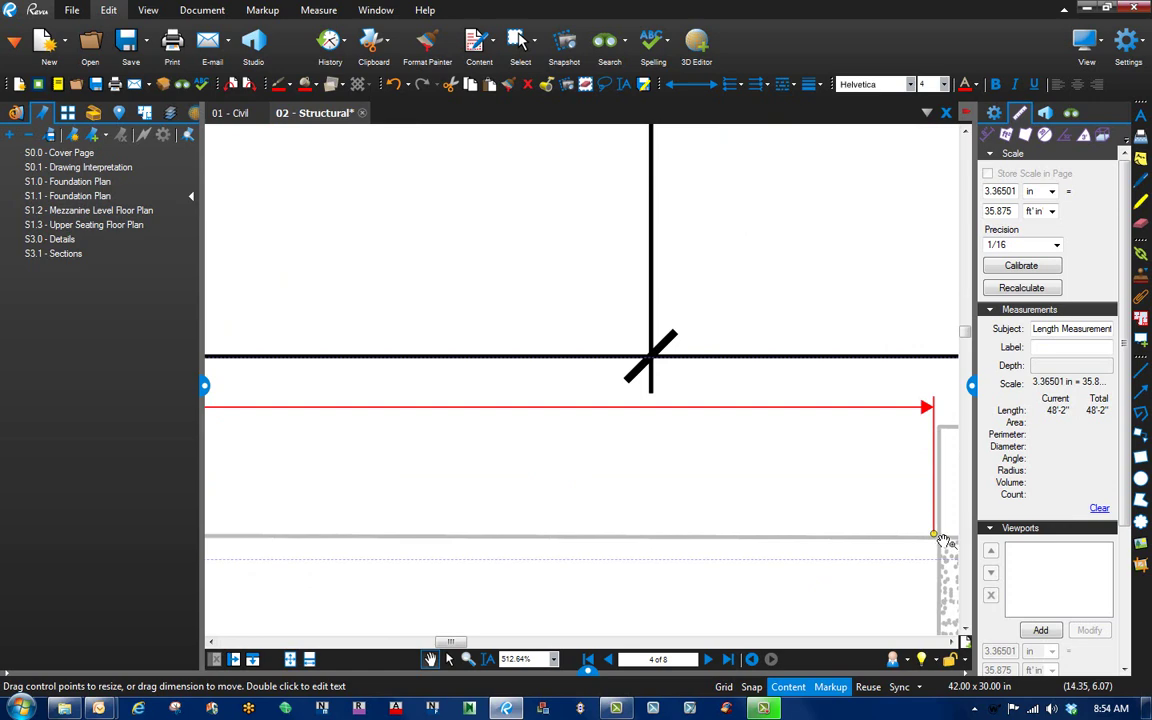
scroll(943, 540, "up", 3)
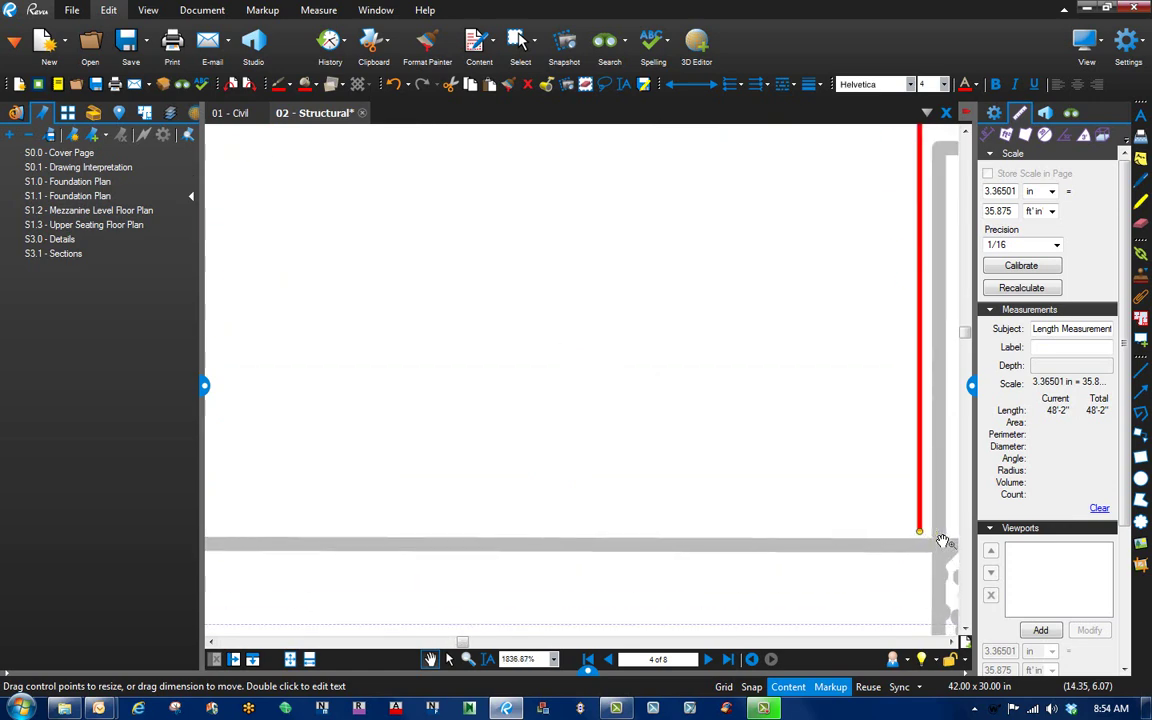
scroll(943, 540, "down", 5)
scroll(943, 540, "down", 4)
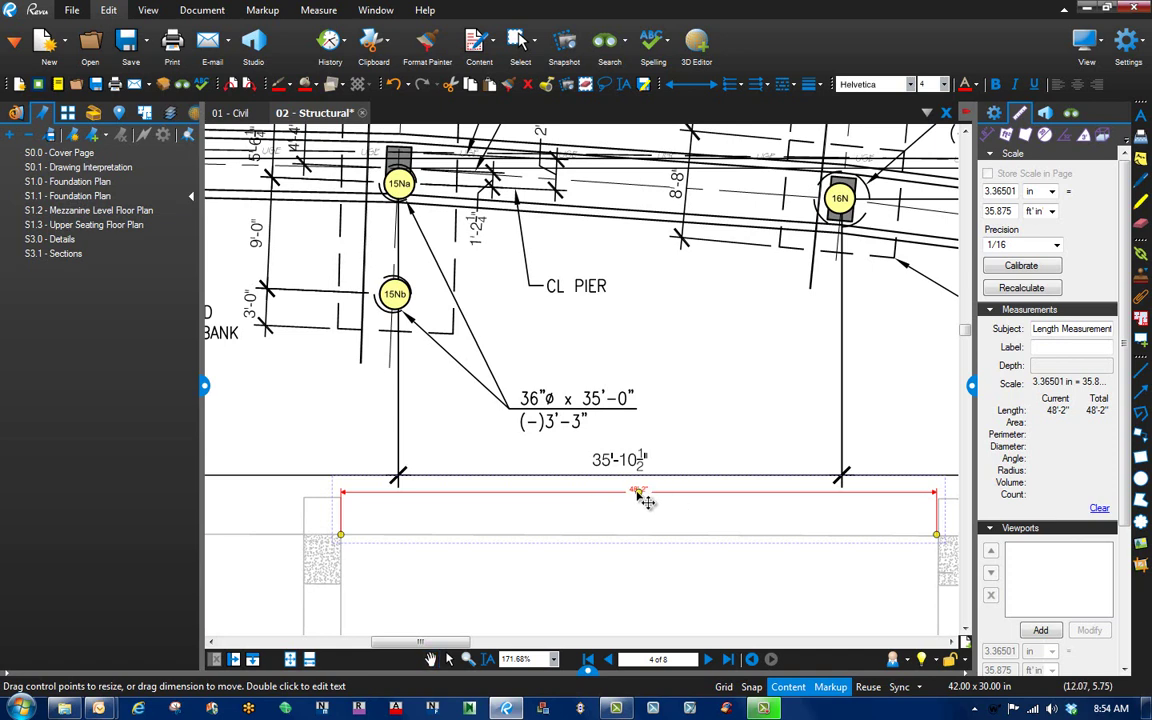
Move the column measurement's line above the printed 35'-10 1/2" dimension and delete the measurement
left_click_drag(643, 495, 640, 433)
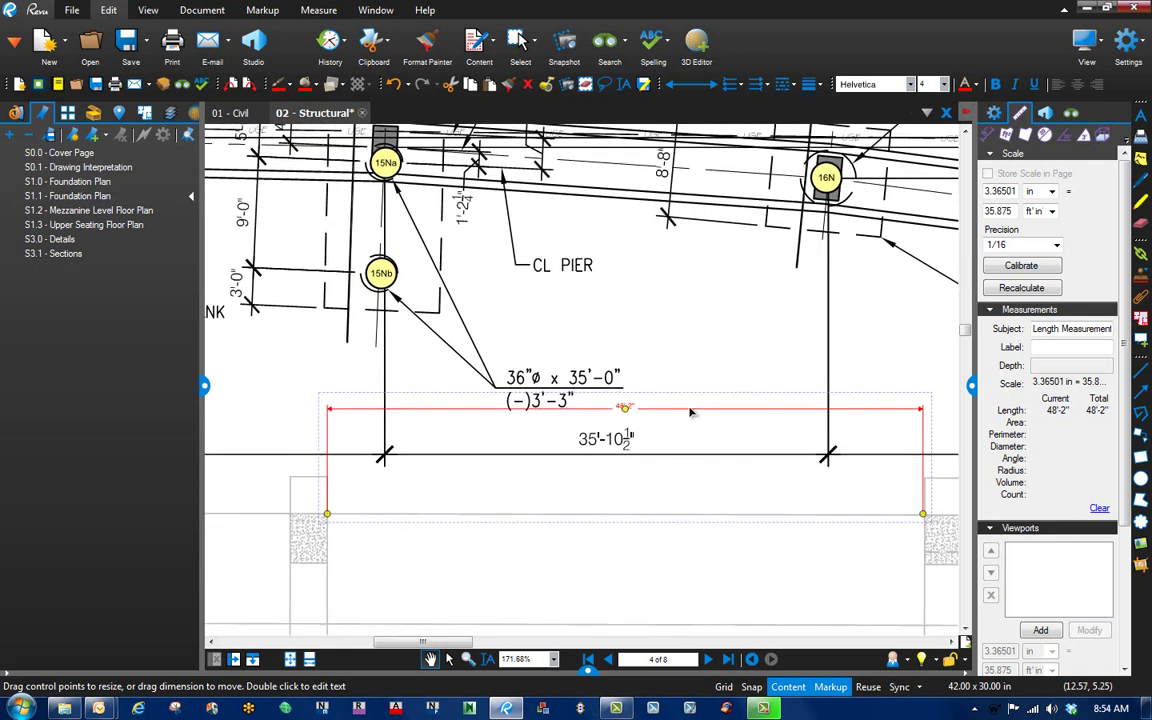
key("Delete")
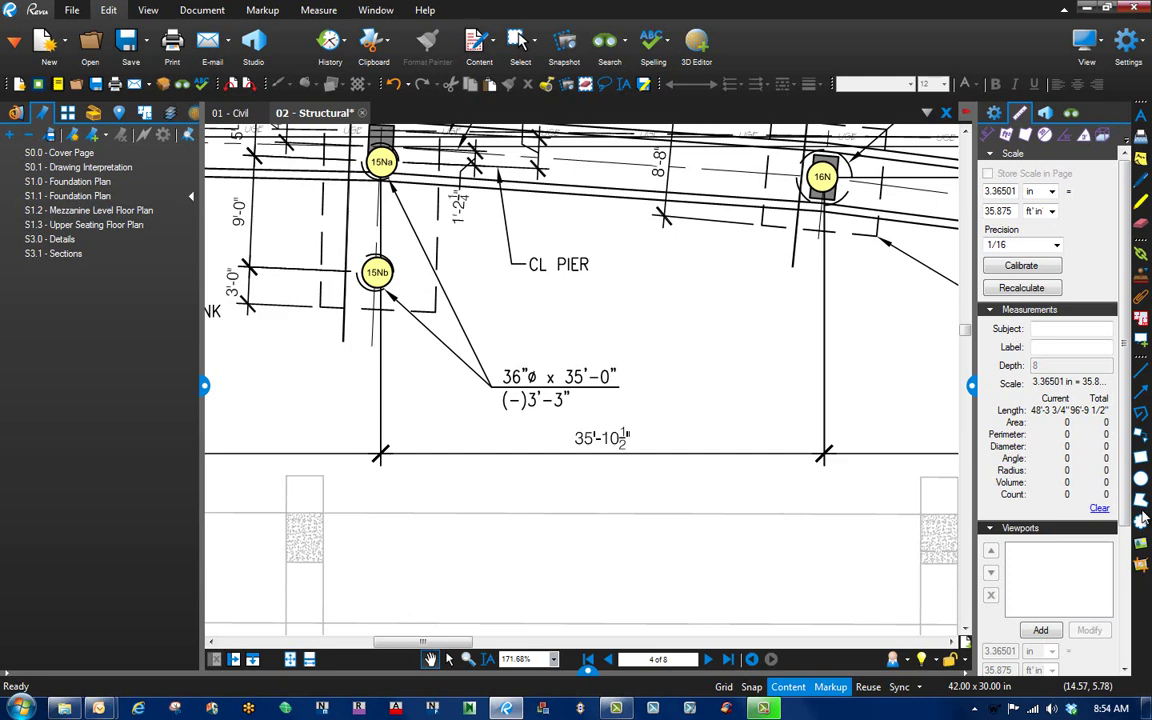
Customize the Shapes toolbar to include the Dimension tool
right_click(1124, 97)
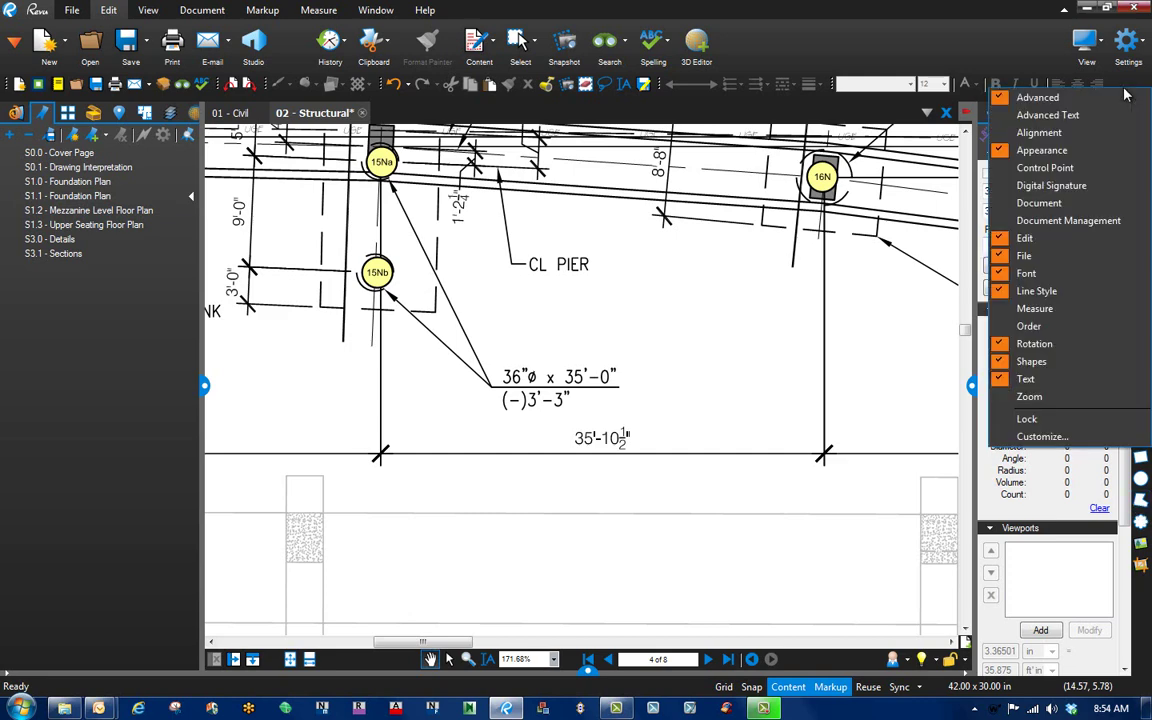
left_click(1044, 438)
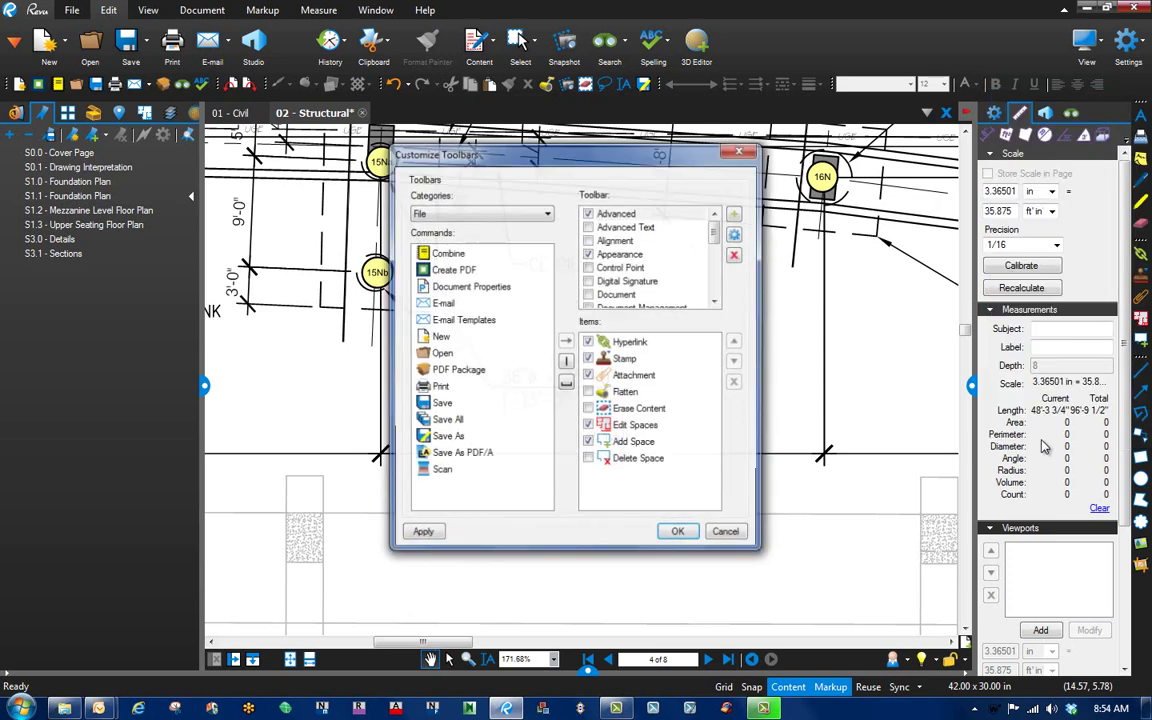
scroll(716, 258, "down", 1)
scroll(716, 258, "down", 5)
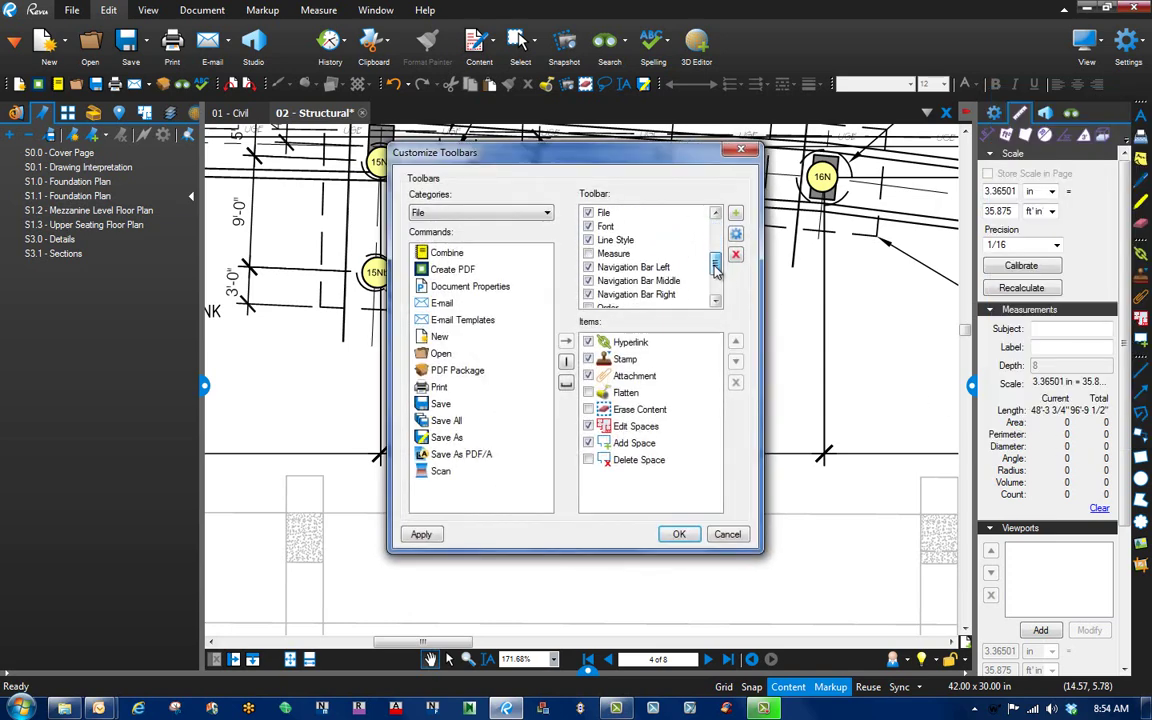
left_click(614, 268)
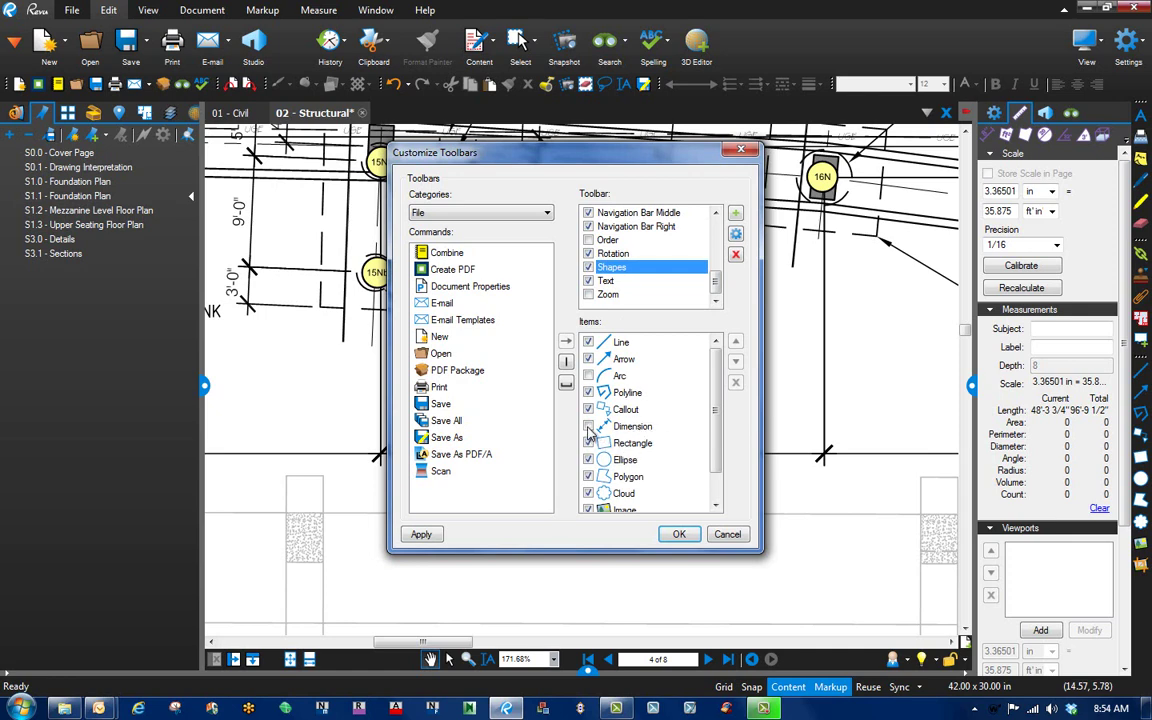
left_click(677, 534)
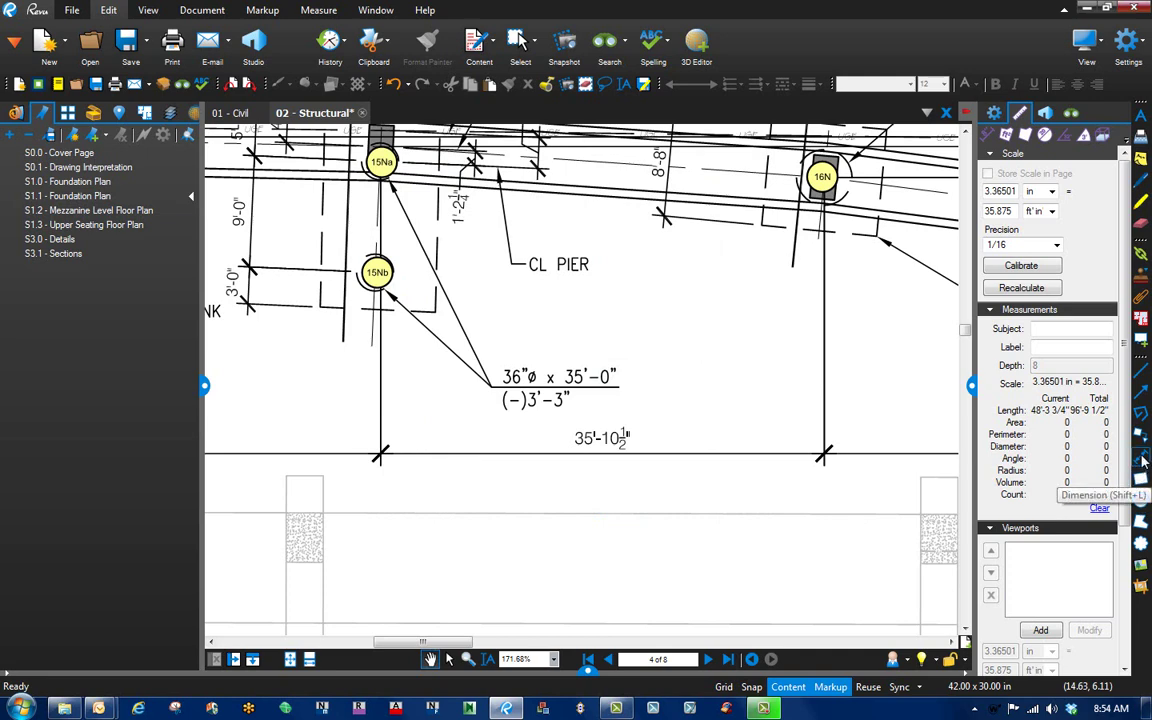
Draw a Dimension markup between the inner edges of the two grey columns and label it "Whatever I want"
left_click(1143, 458)
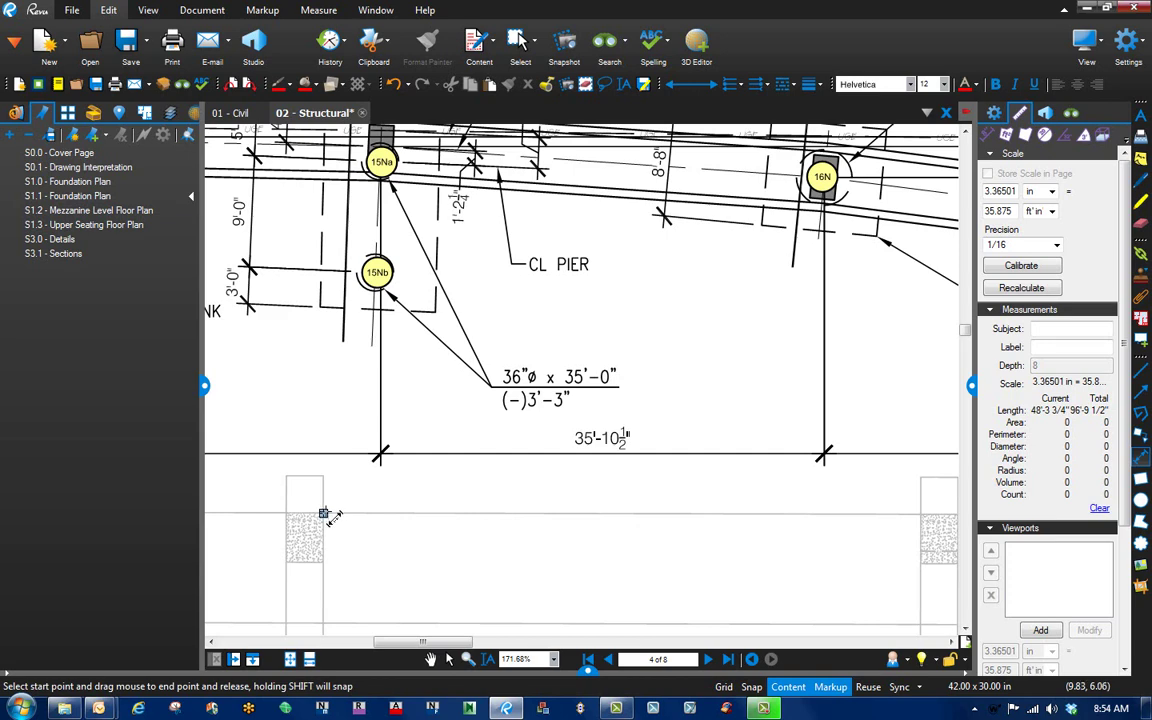
left_click_drag(323, 513, 921, 515)
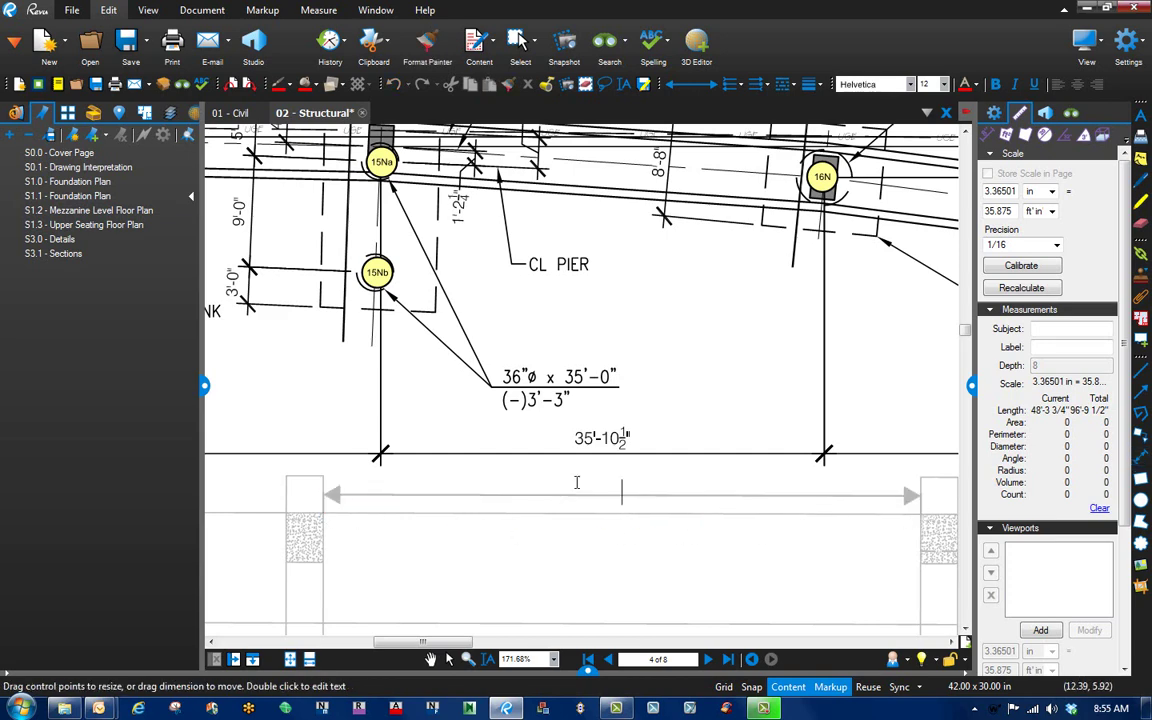
double_click(632, 517)
type("Wha")
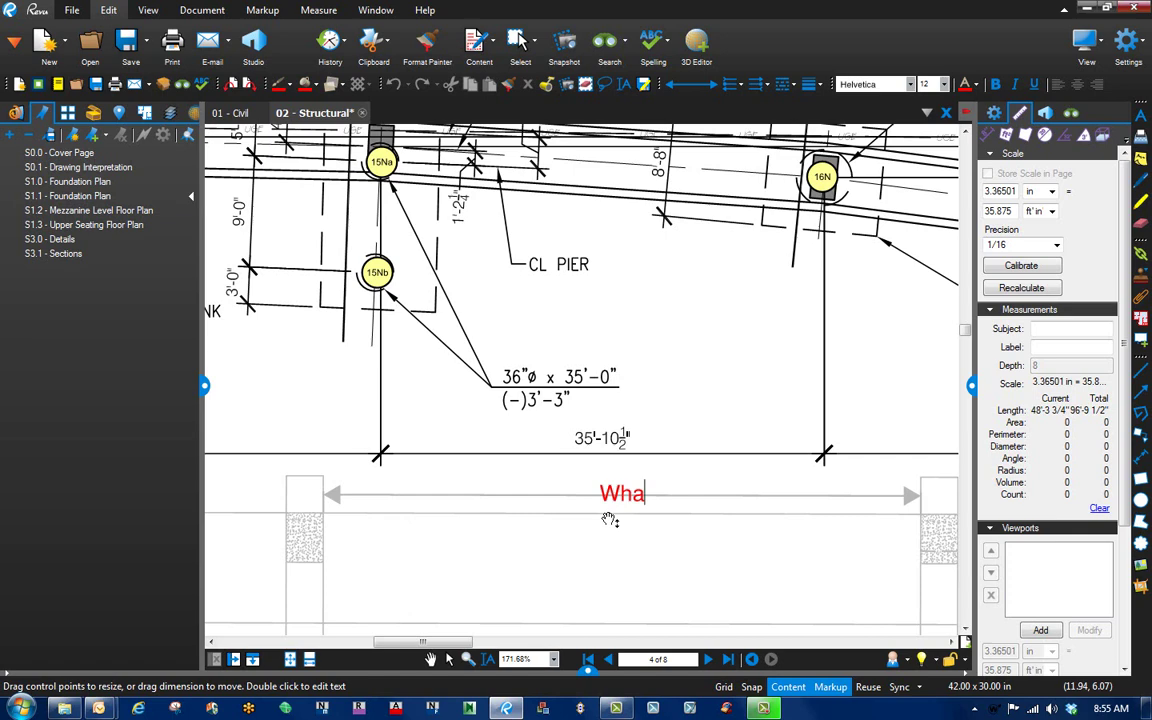
type("tever I want")
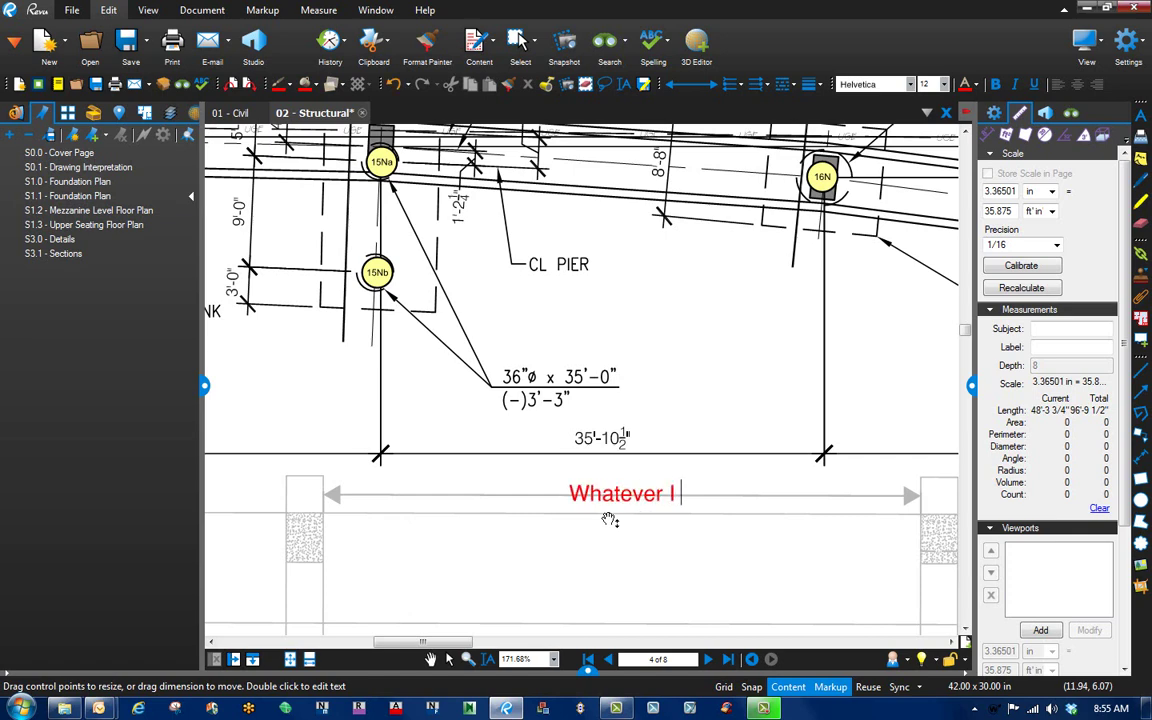
left_click(609, 519)
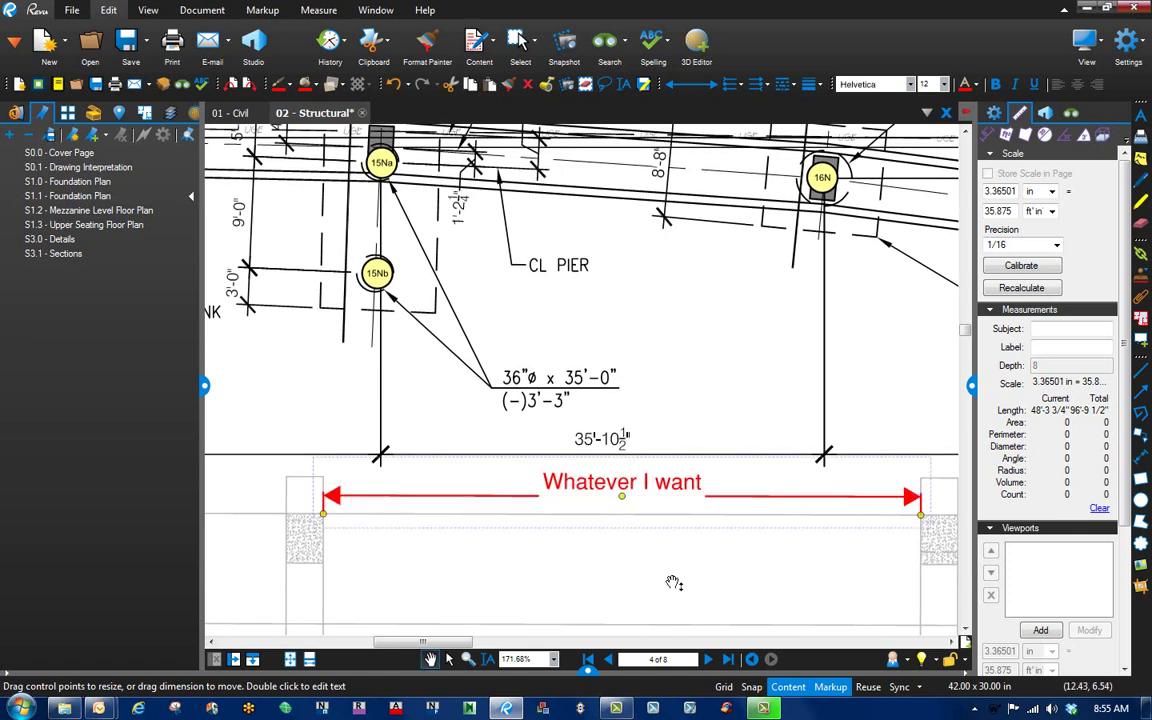
Replace the text of the dimension between the grey columns with 48'-2"
double_click(647, 496)
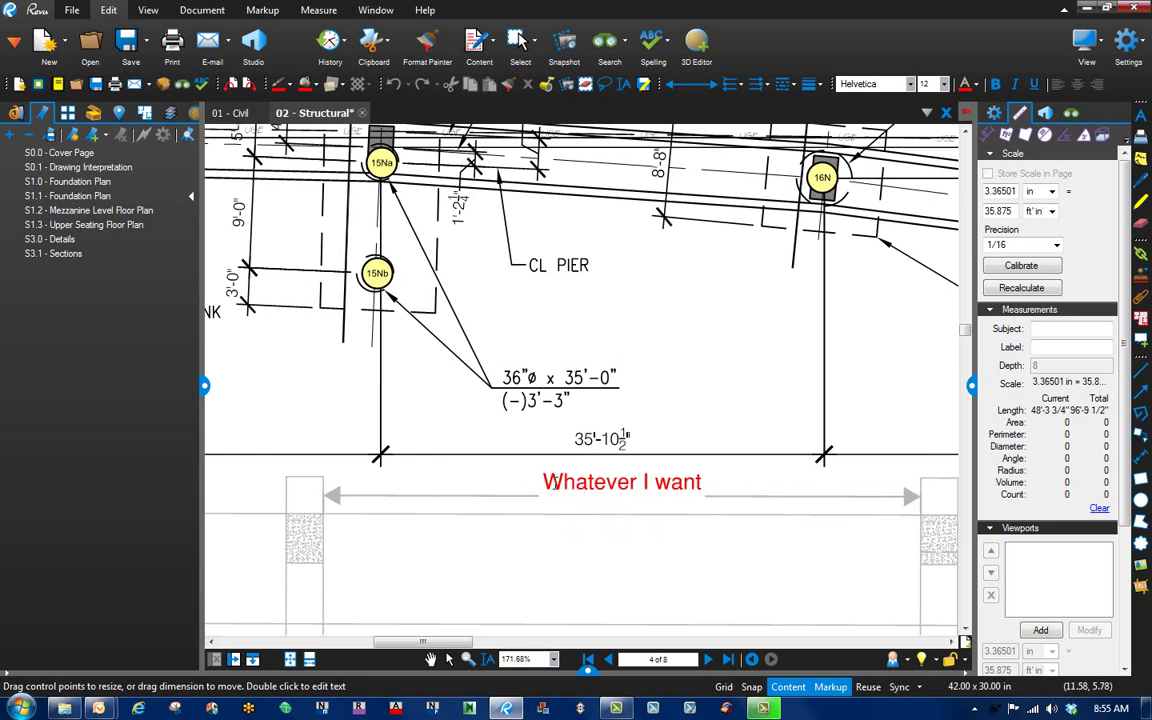
left_click_drag(555, 483, 733, 545)
key("Delete")
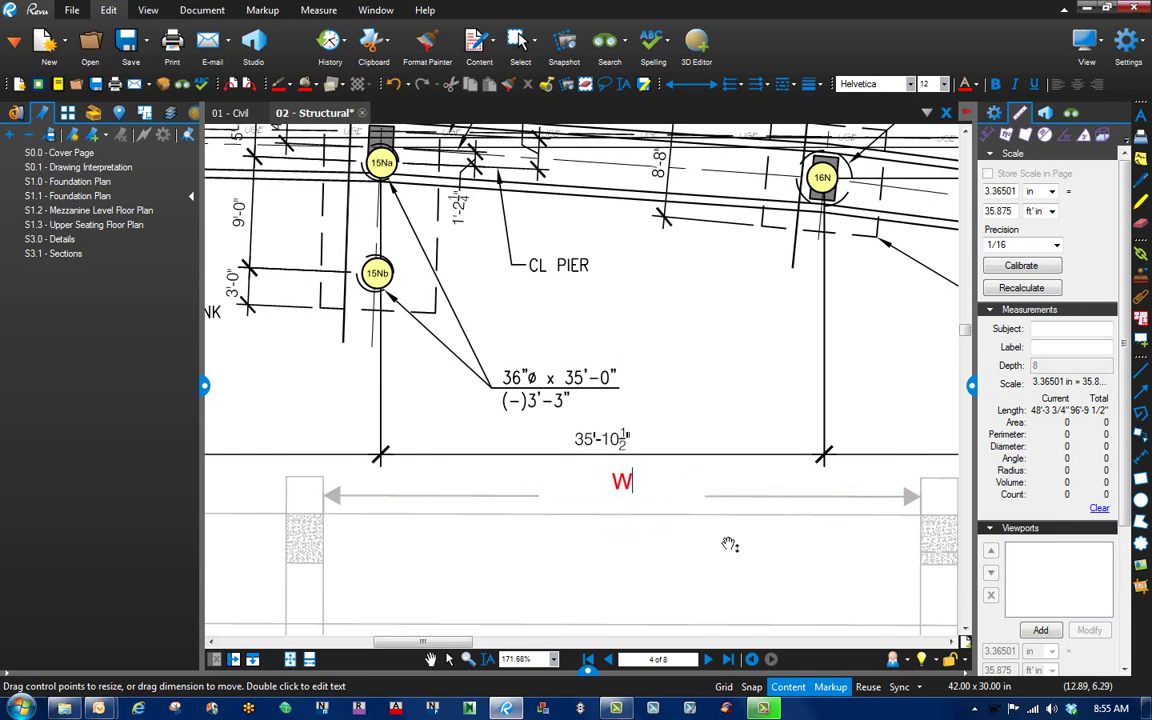
key("BackSpace")
type("48'-2\"")
left_click(715, 518)
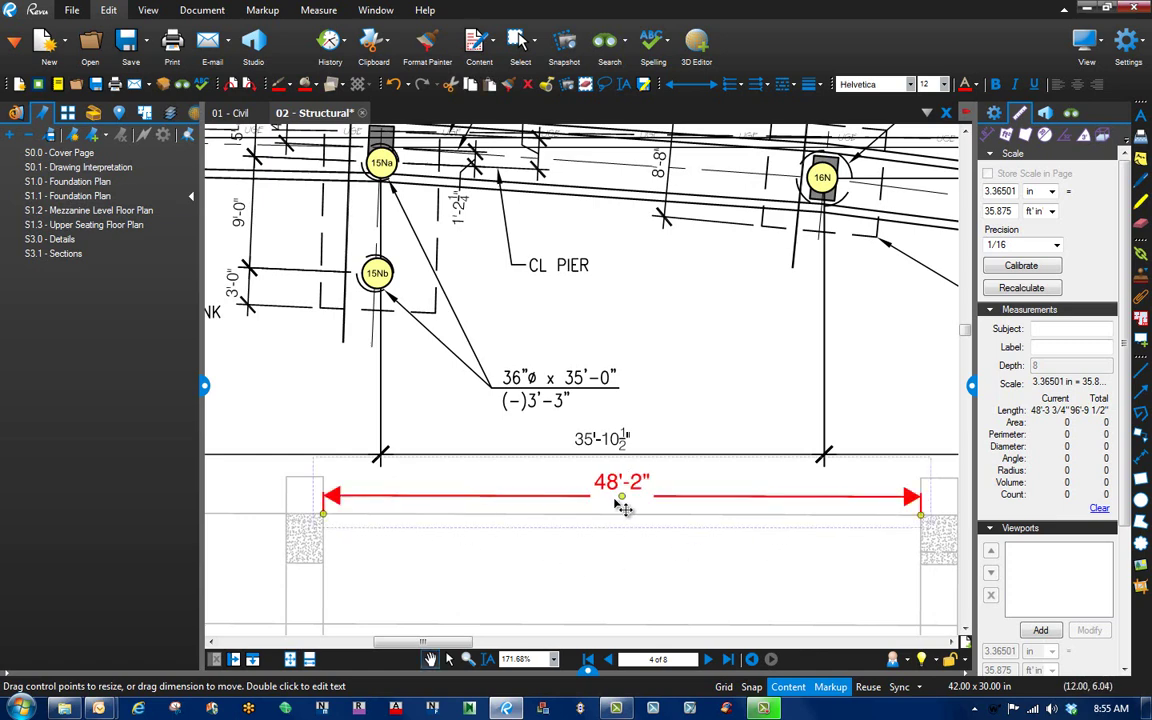
scroll(931, 534, "up", 8)
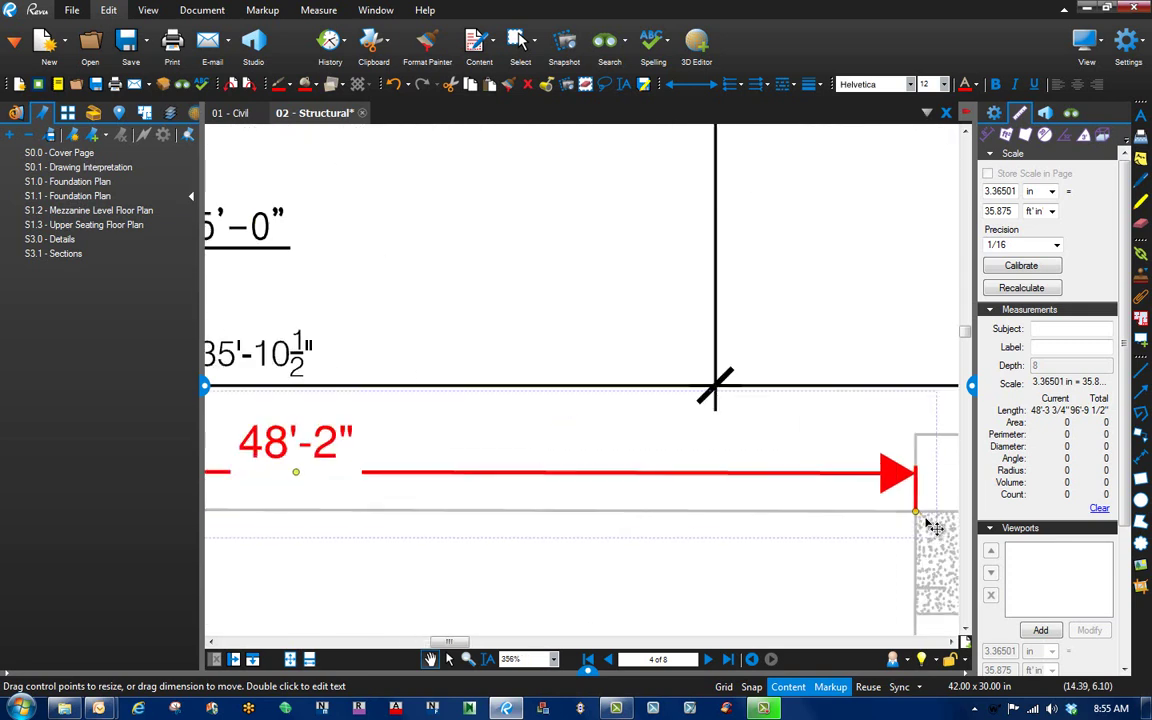
Add a second line reading "Field Dimension" beneath the 48'-2" text of the red dimension between the grey columns
scroll(922, 515, "down", 7)
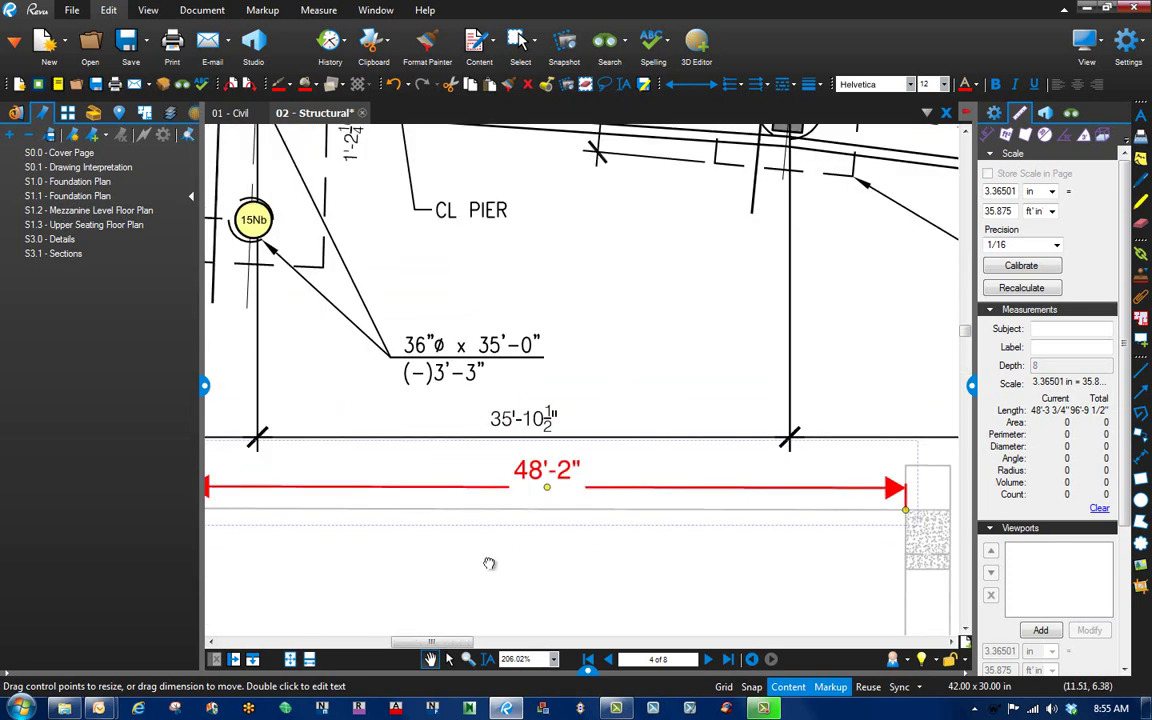
scroll(420, 510, "left", 3)
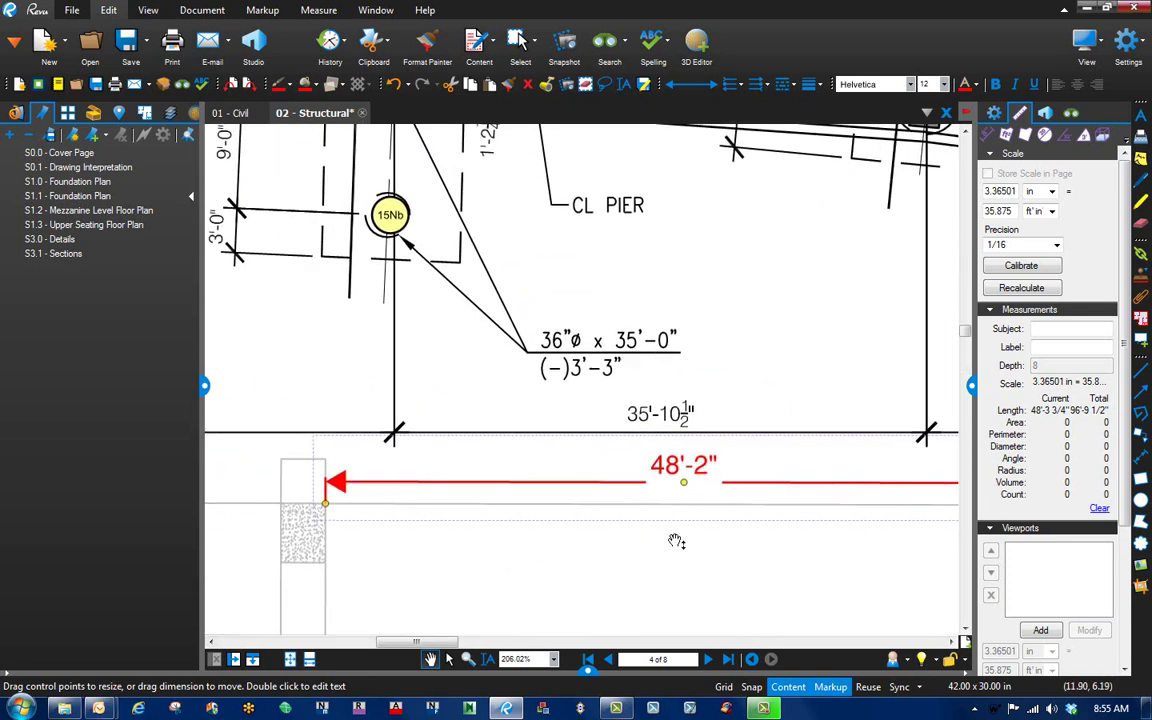
double_click(685, 468)
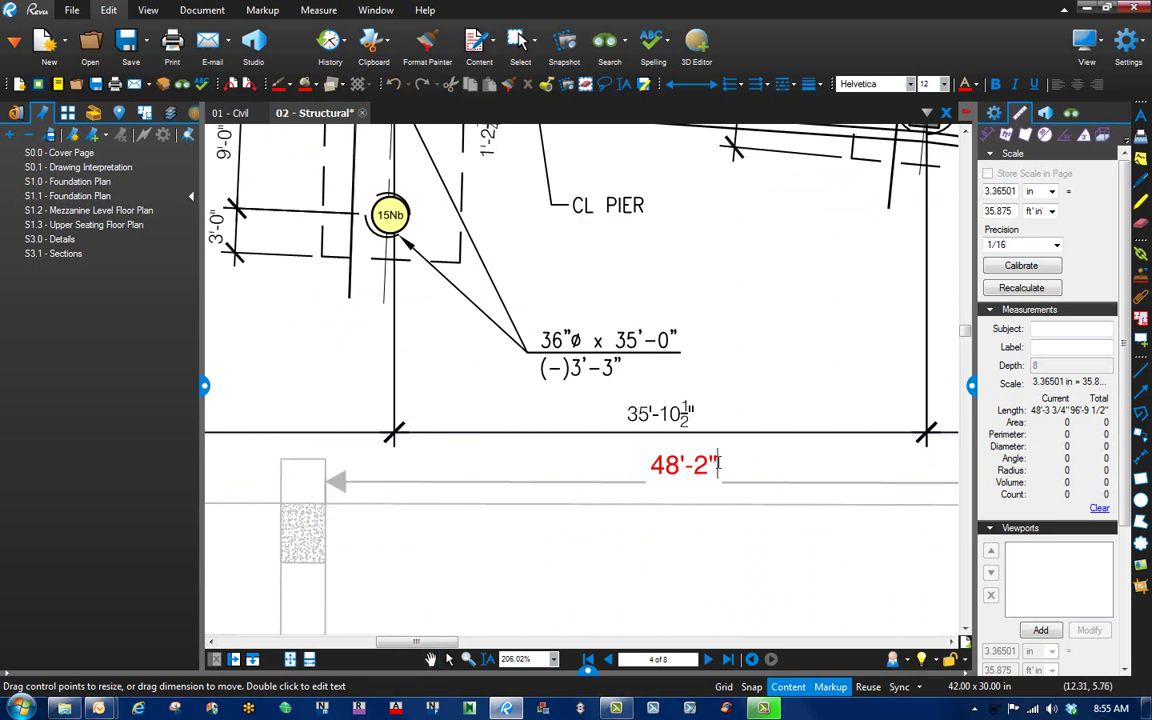
key("Return")
type("F")
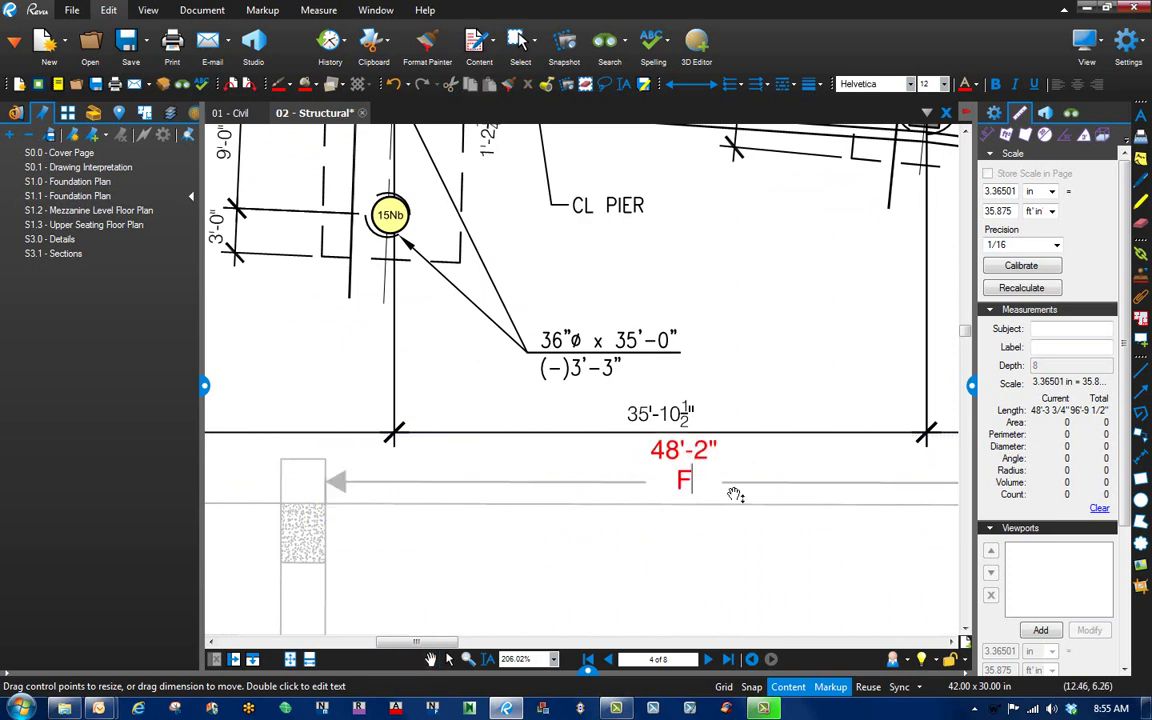
type("ield Di")
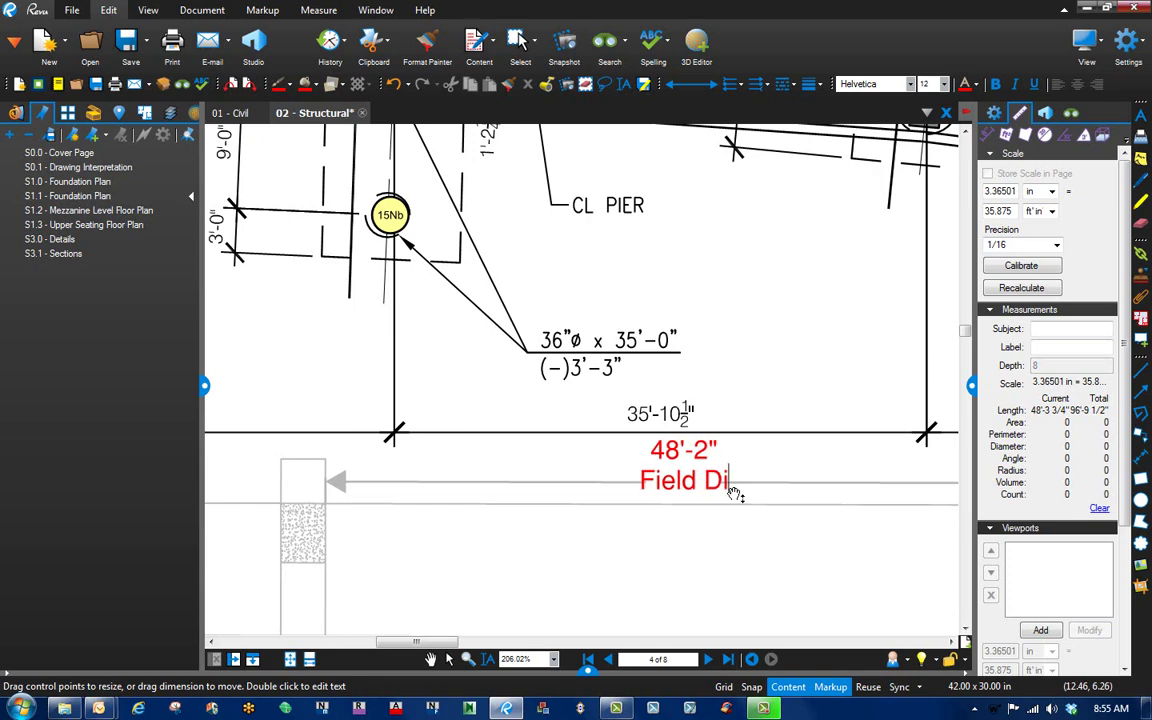
type("mension")
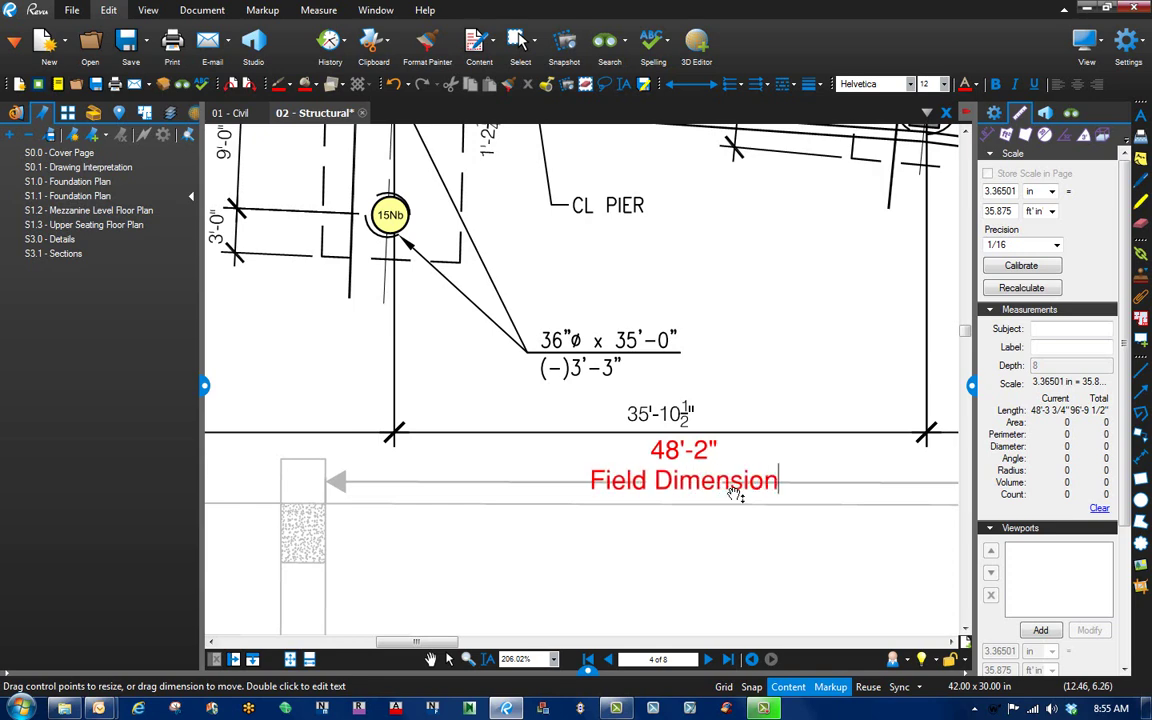
left_click(745, 545)
left_click_drag(830, 558, 687, 551)
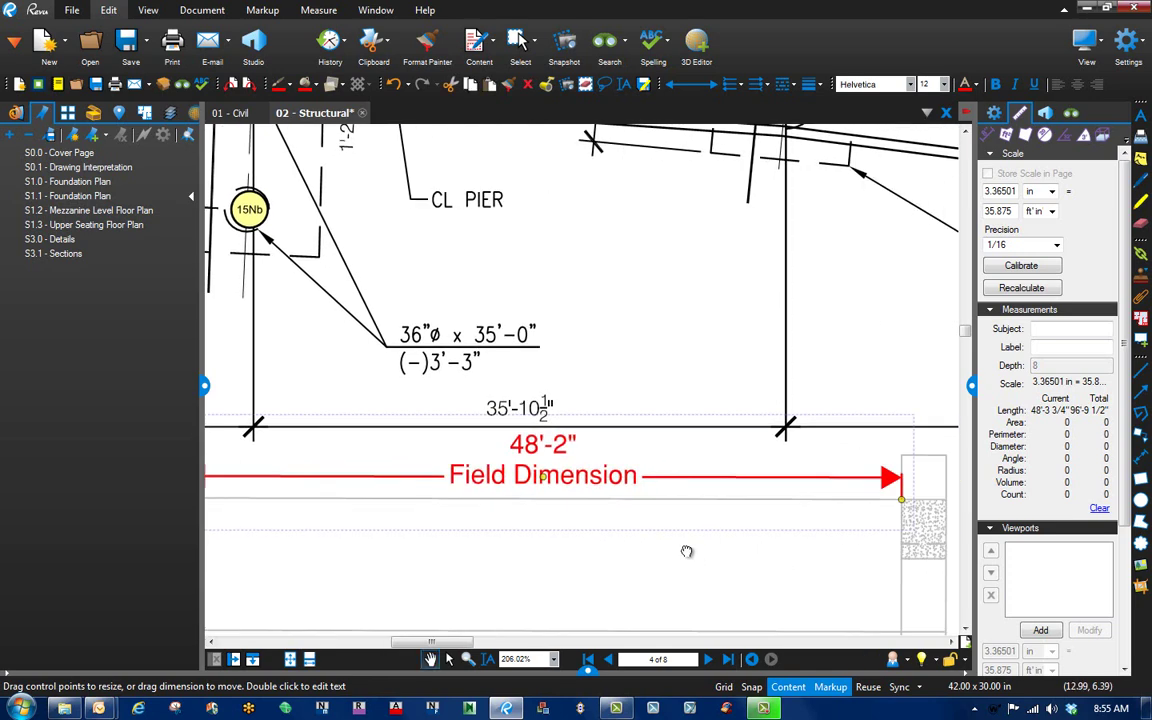
scroll(690, 552, "down", 4)
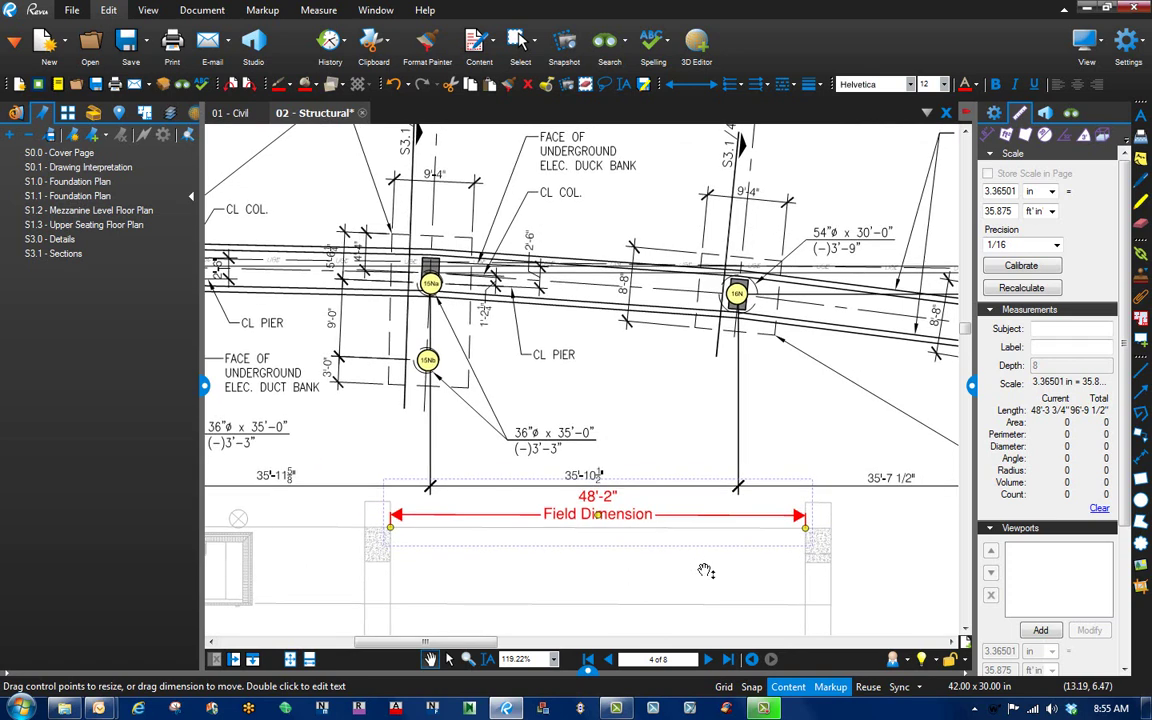